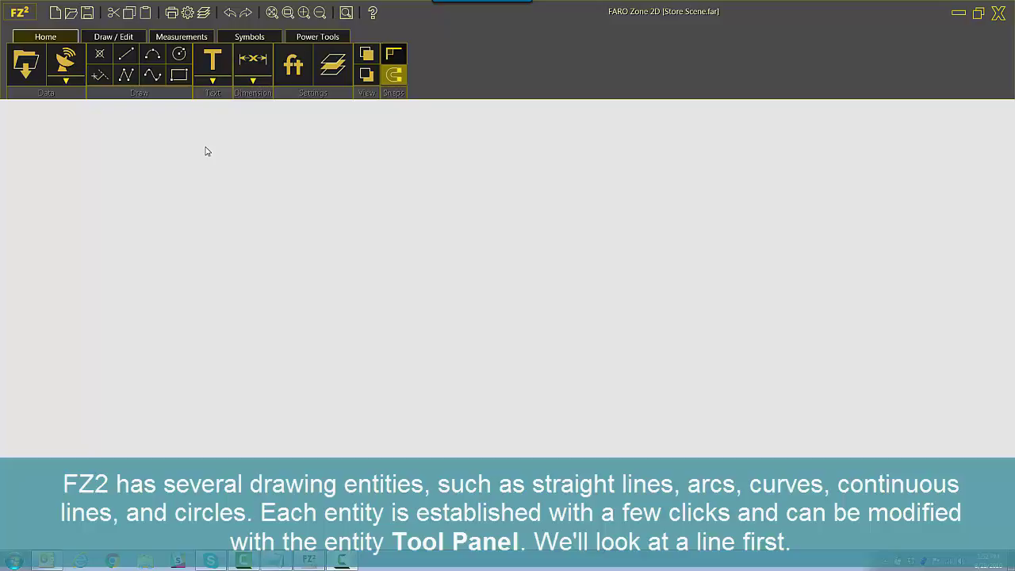
# Step: Draw a straight line, then drag it and its endpoints to reposition and shorten it
pyautogui.click(126, 55)
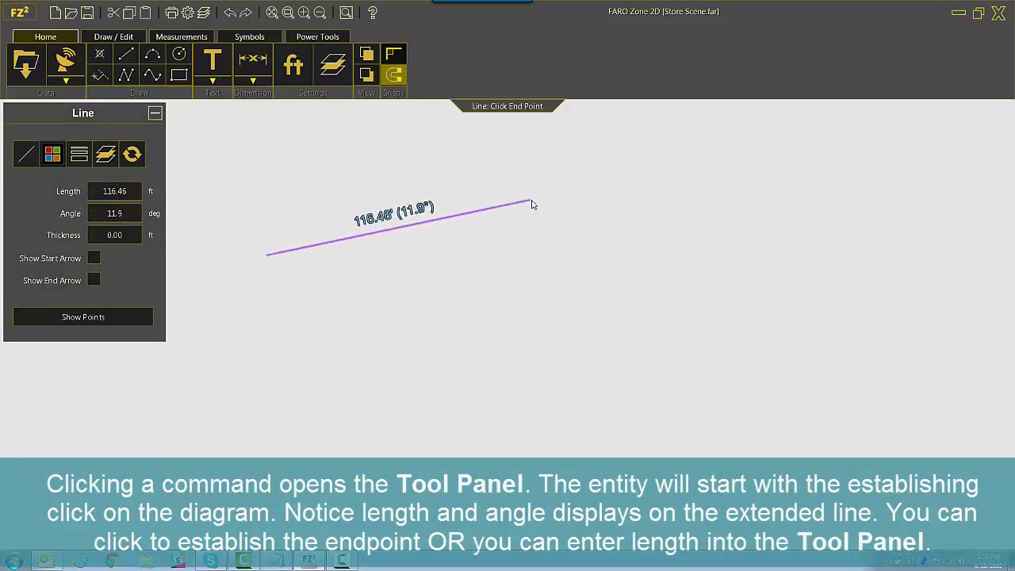
pyautogui.click(558, 202)
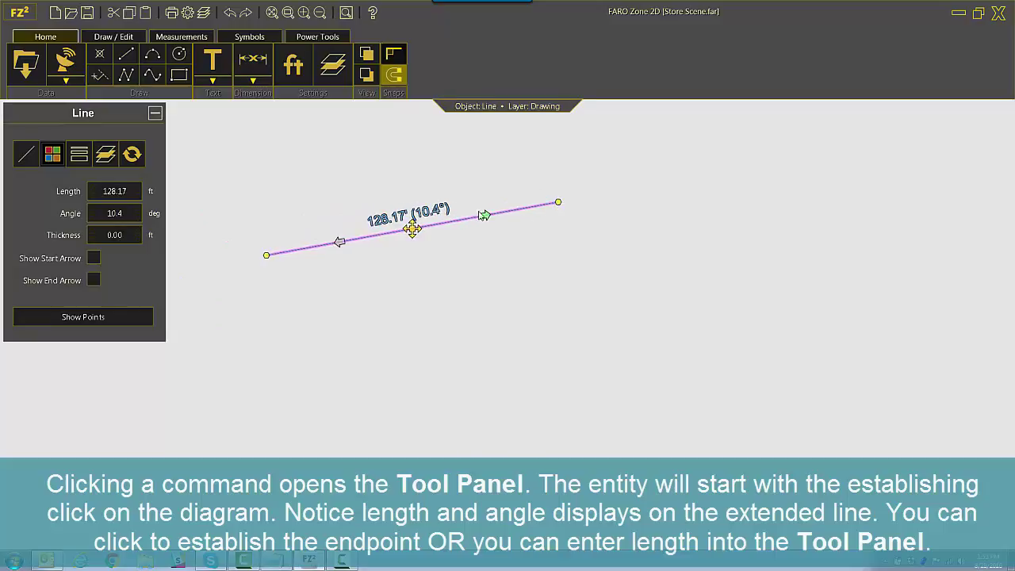
pyautogui.moveTo(412, 228); pyautogui.dragTo(395, 278)
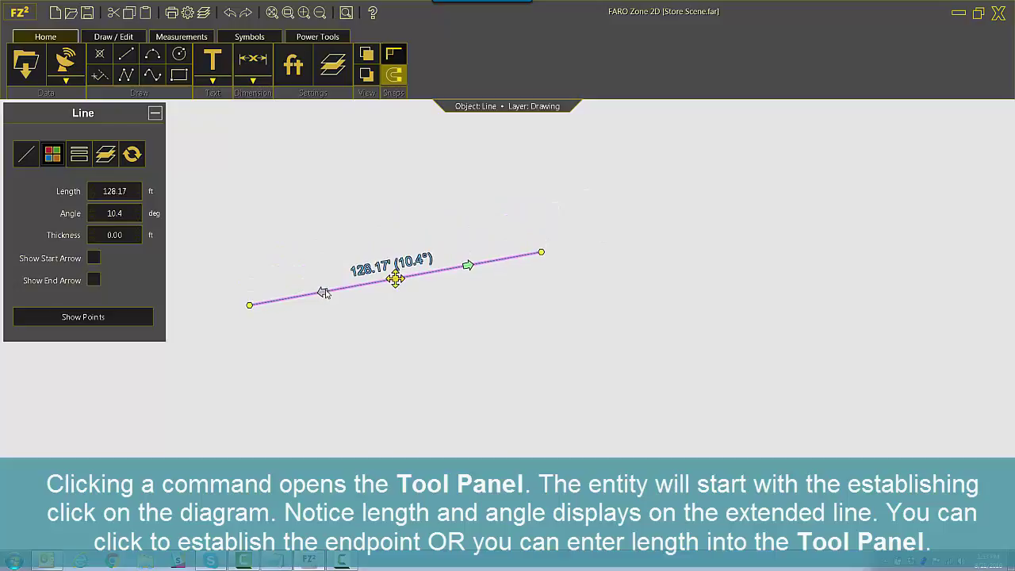
pyautogui.moveTo(325, 293); pyautogui.dragTo(348, 291)
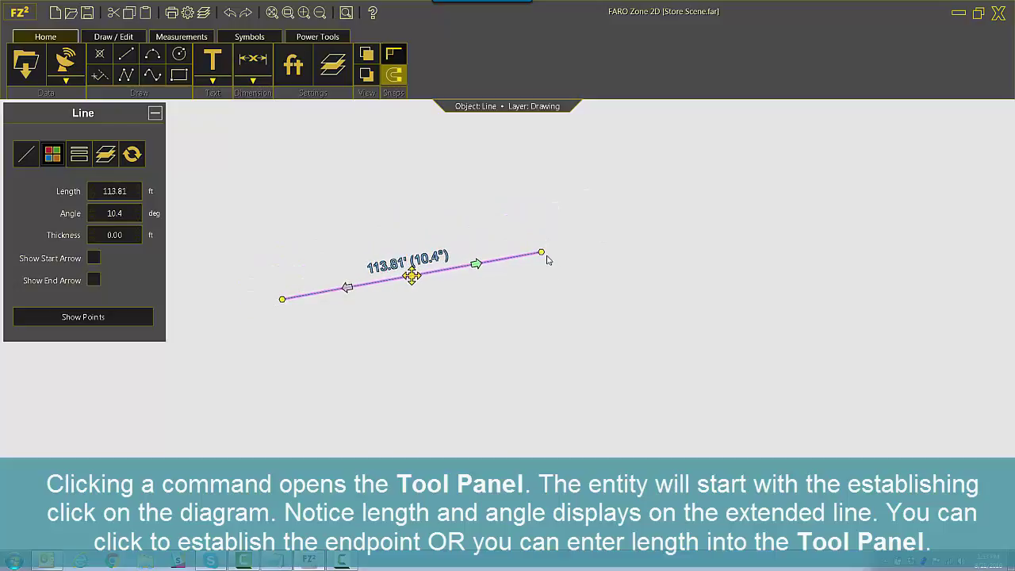
pyautogui.moveTo(542, 252); pyautogui.dragTo(577, 306)
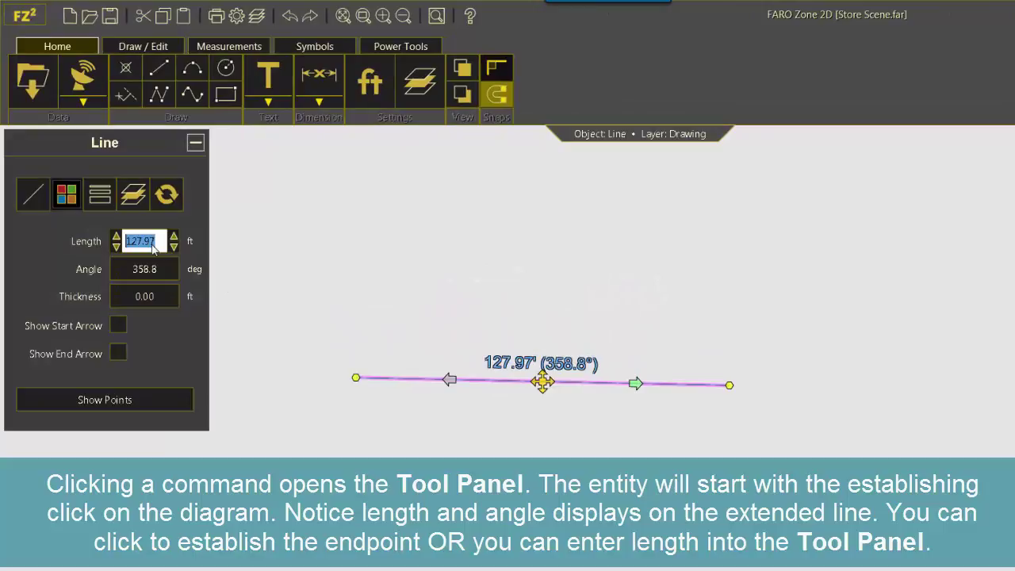
# Step: Set the line to 150 ft long at a 45° angle and move it down-right
pyautogui.write('1')
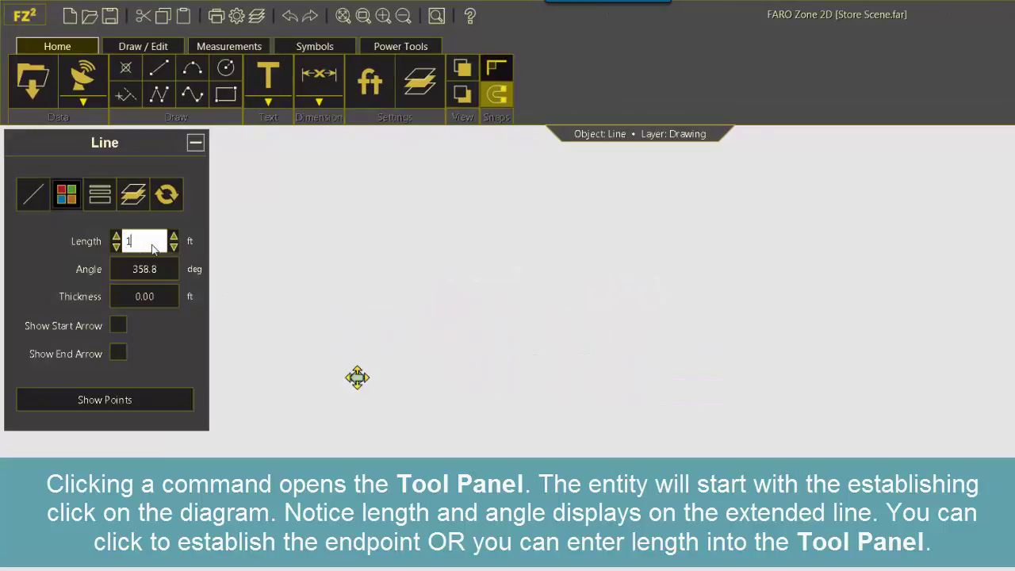
pyautogui.write('50')
pyautogui.click(151, 273)
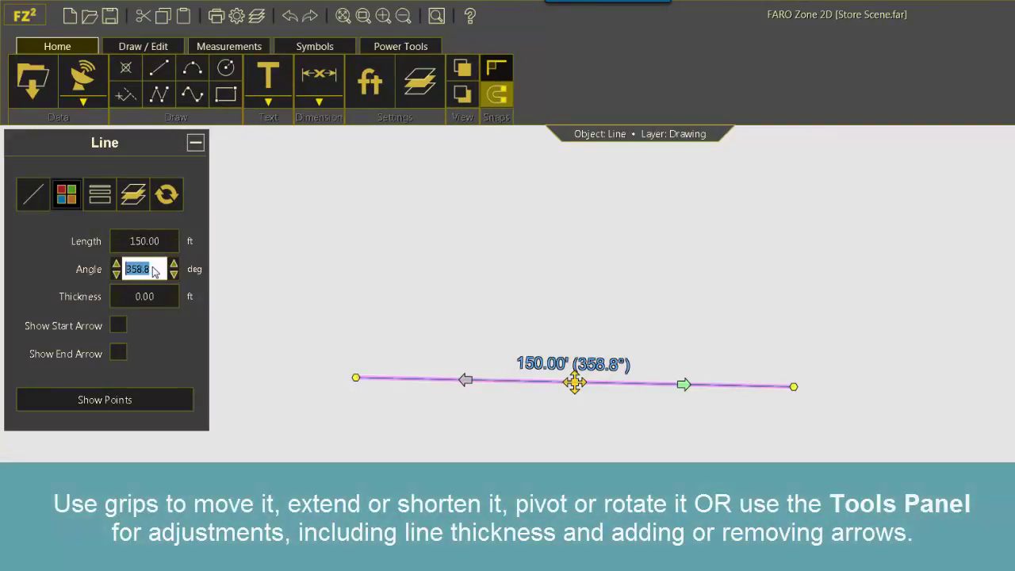
pyautogui.write('45')
pyautogui.press('Return')
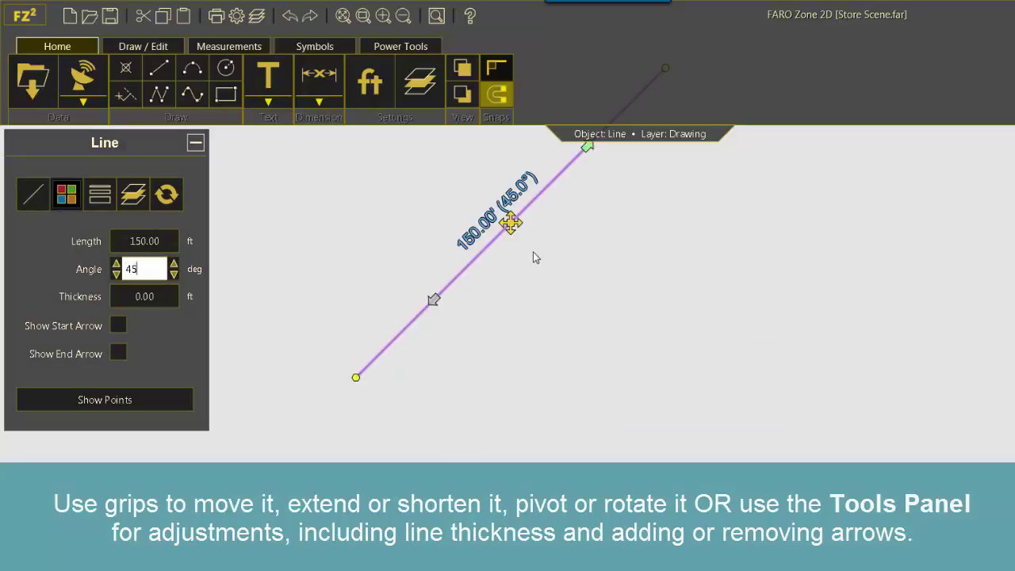
pyautogui.moveTo(535, 254); pyautogui.dragTo(568, 440)
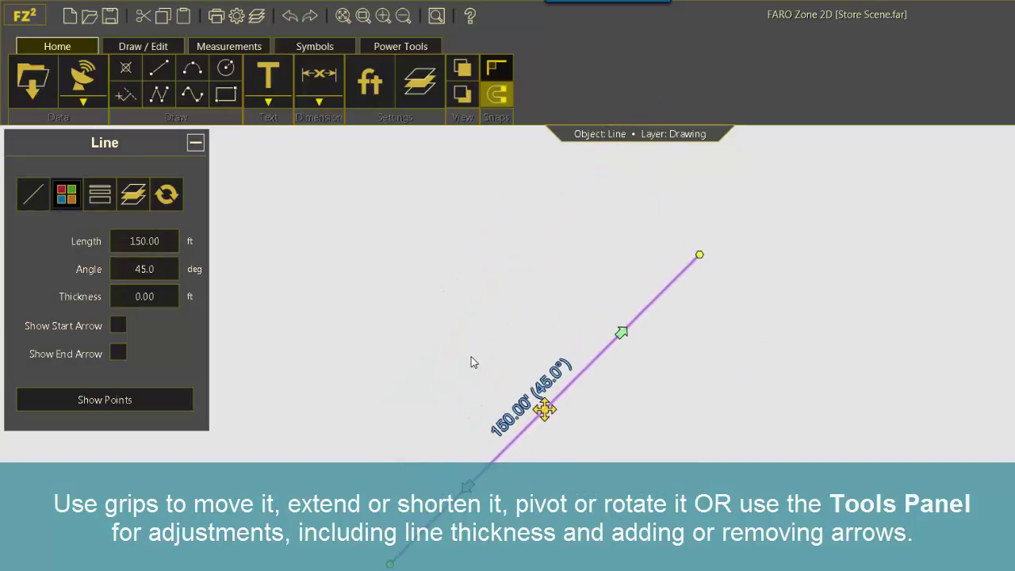
pyautogui.scroll(1, 118, 295)
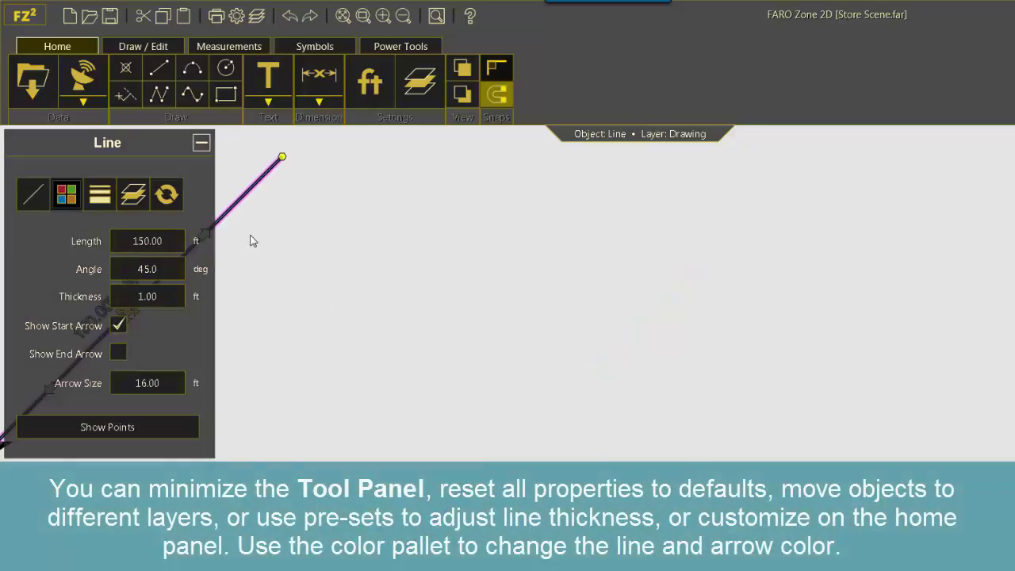
# Step: Reset the line's properties and move it onto a new layer, New Layer Name[5]
pyautogui.click(195, 142)
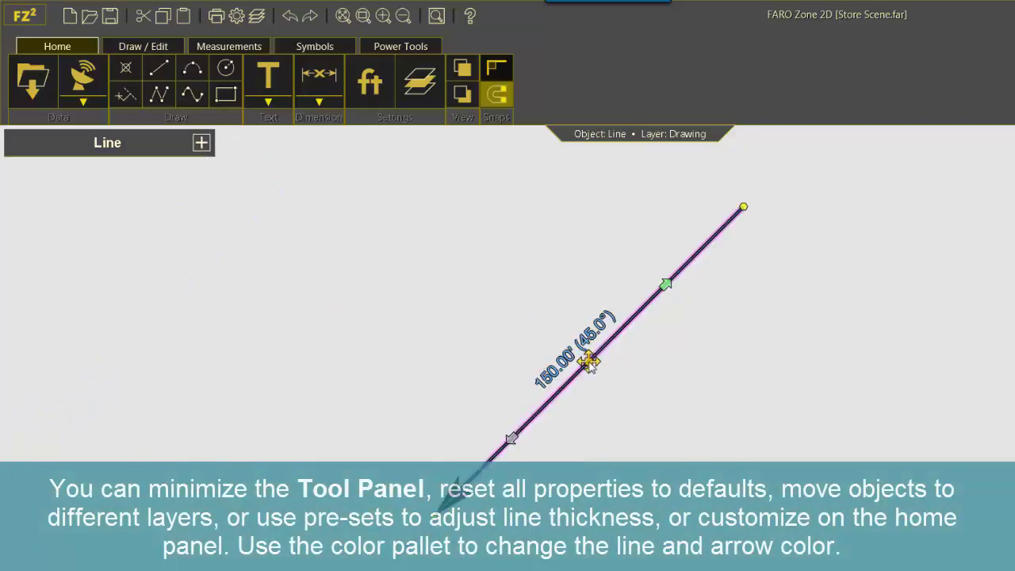
pyautogui.click(200, 142)
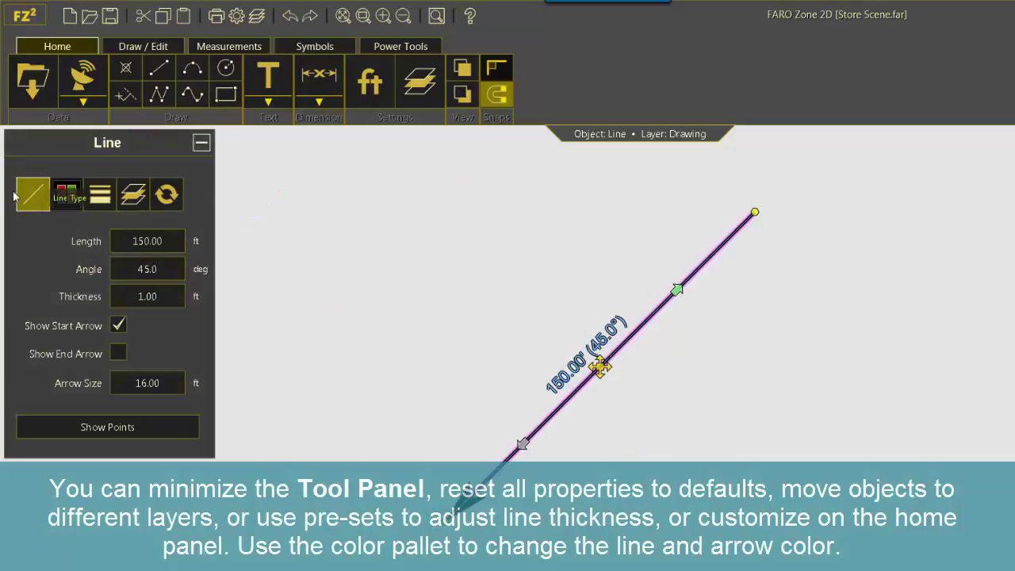
pyautogui.click(167, 194)
pyautogui.click(133, 195)
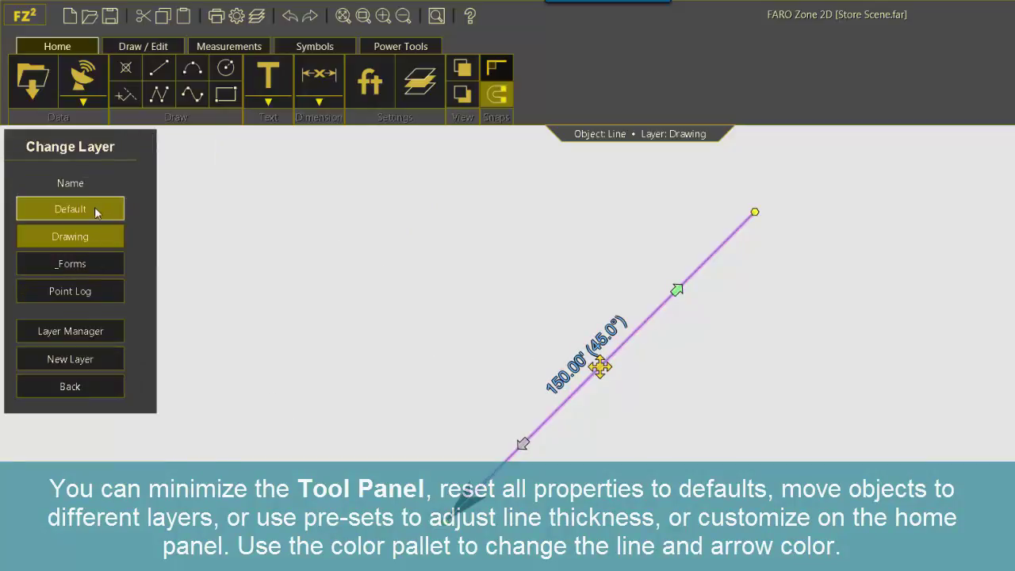
pyautogui.click(70, 359)
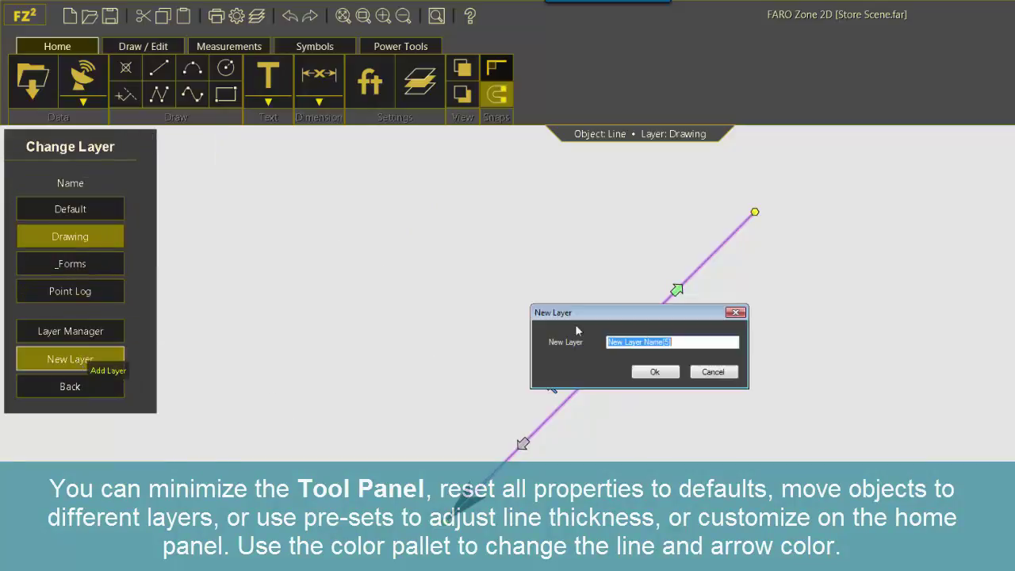
pyautogui.click(656, 372)
# Step: Try the hairline thickness, restore 1.00 ft thickness, and color the line green
pyautogui.click(98, 196)
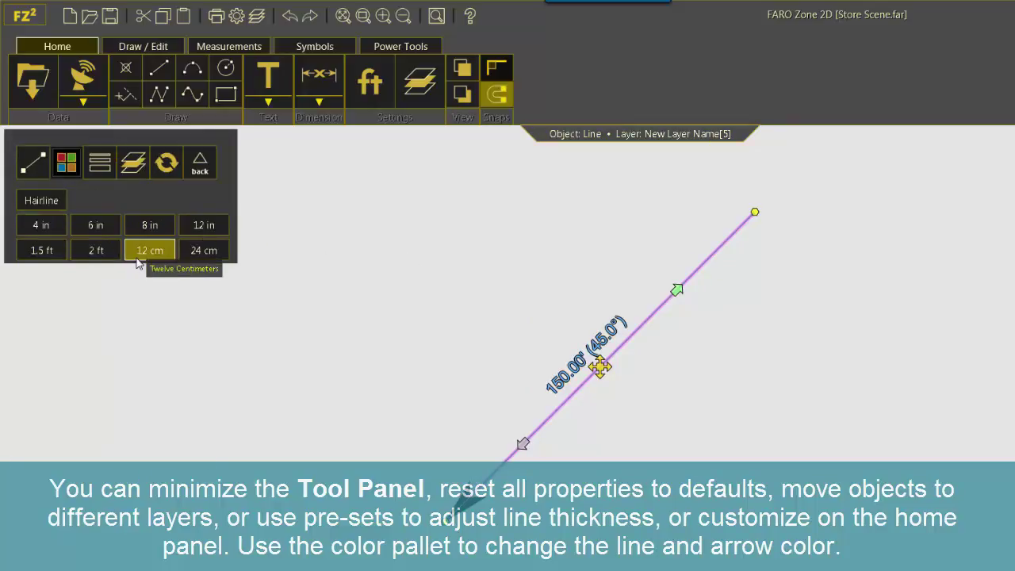
pyautogui.click(51, 199)
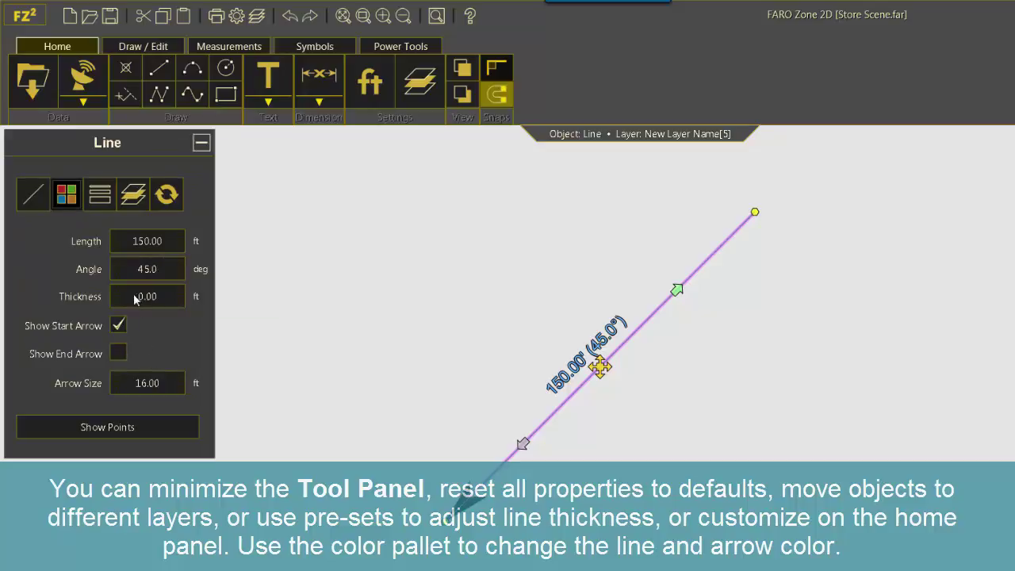
pyautogui.click(126, 295)
pyautogui.click(66, 194)
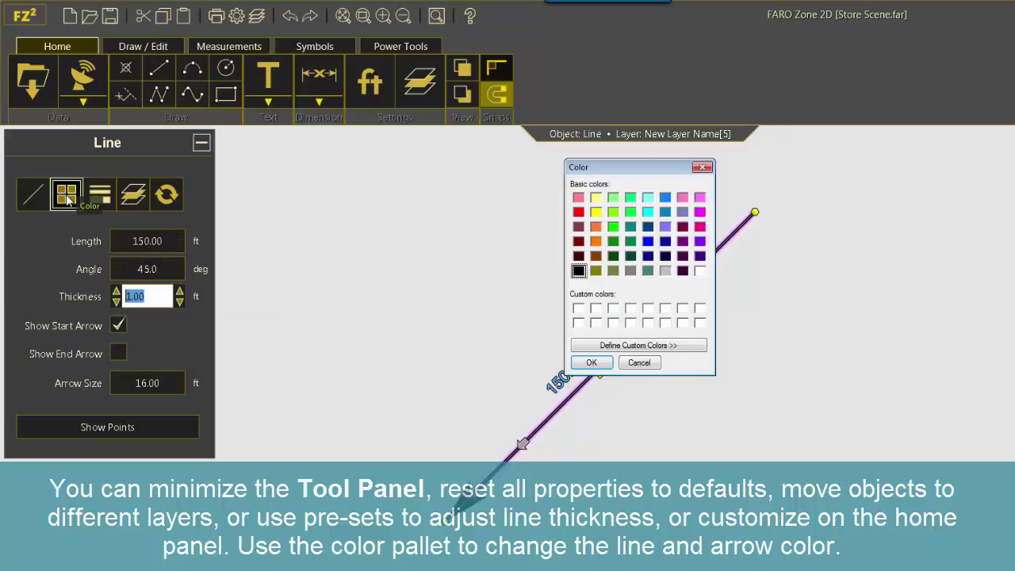
pyautogui.doubleClick(613, 226)
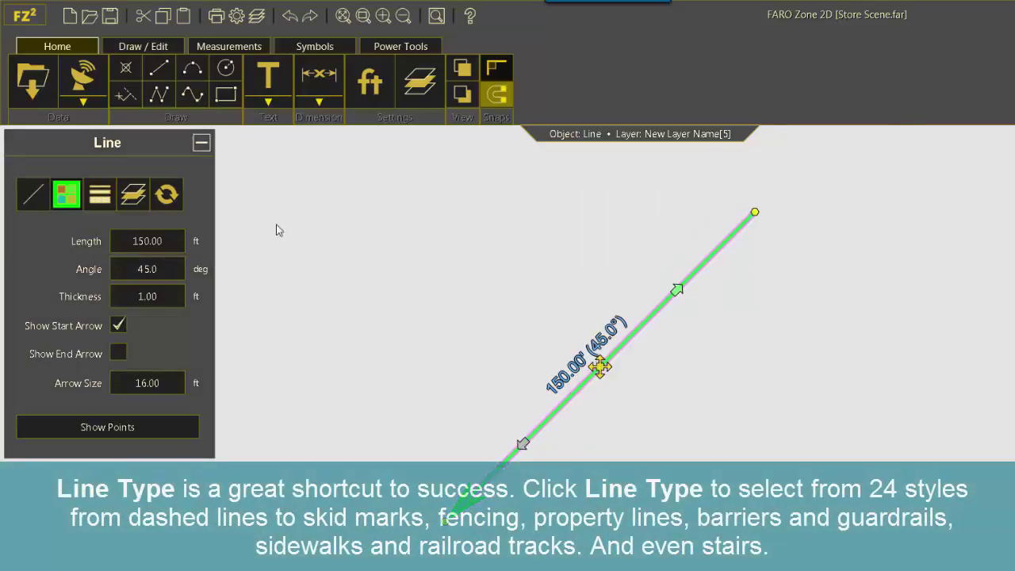
# Step: Make the green line dashed, then switch it back to a solid line type
pyautogui.click(35, 195)
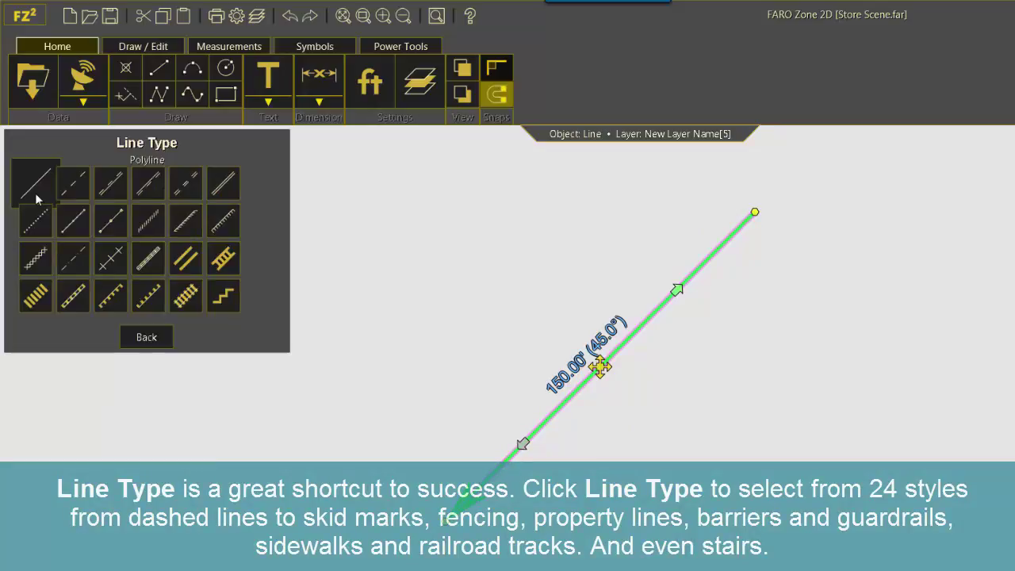
pyautogui.click(85, 193)
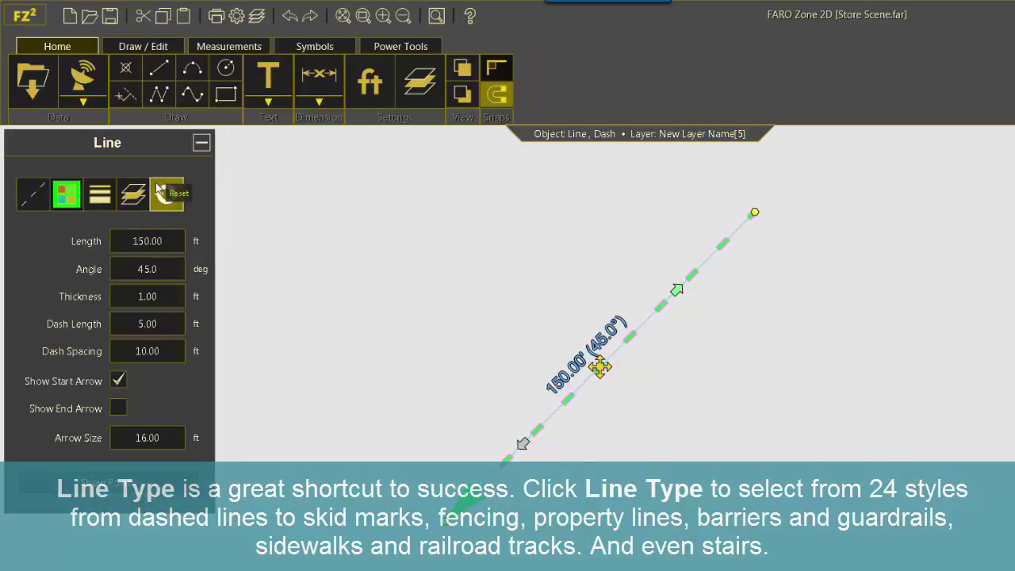
pyautogui.click(34, 195)
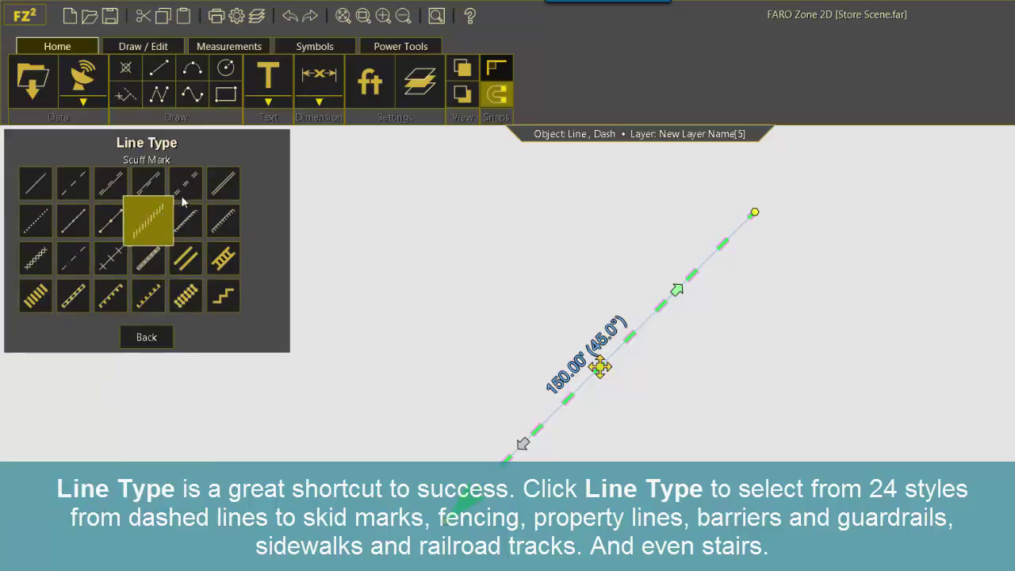
pyautogui.click(38, 180)
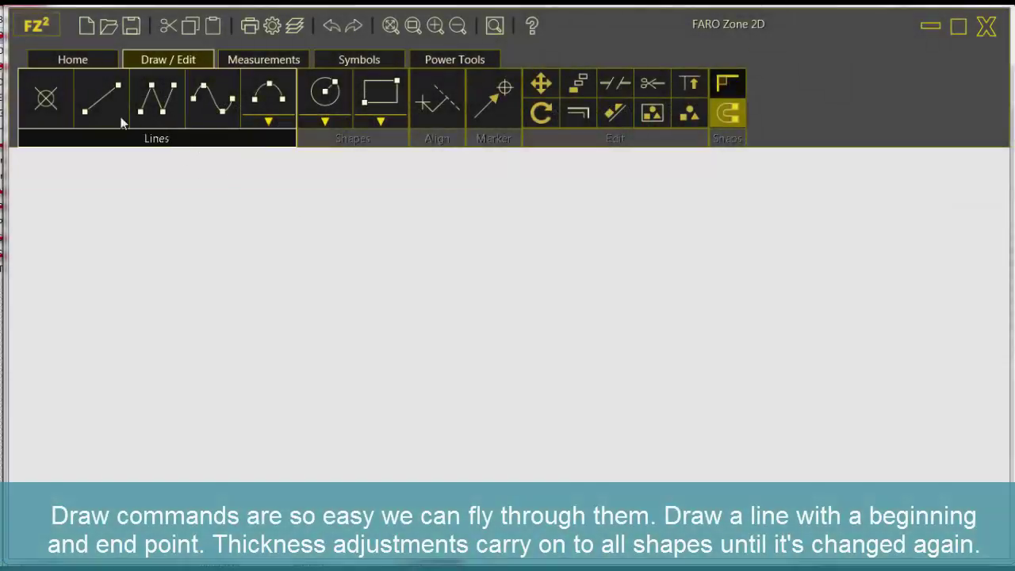
# Step: Draw a horizontal straight line with thickness 1
pyautogui.click(98, 100)
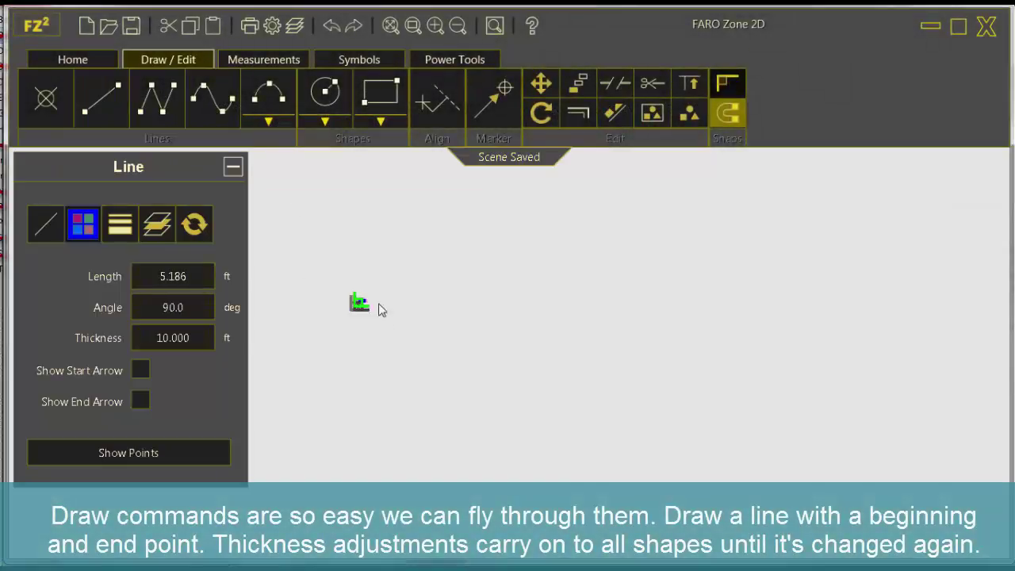
pyautogui.click(361, 302)
pyautogui.click(567, 302)
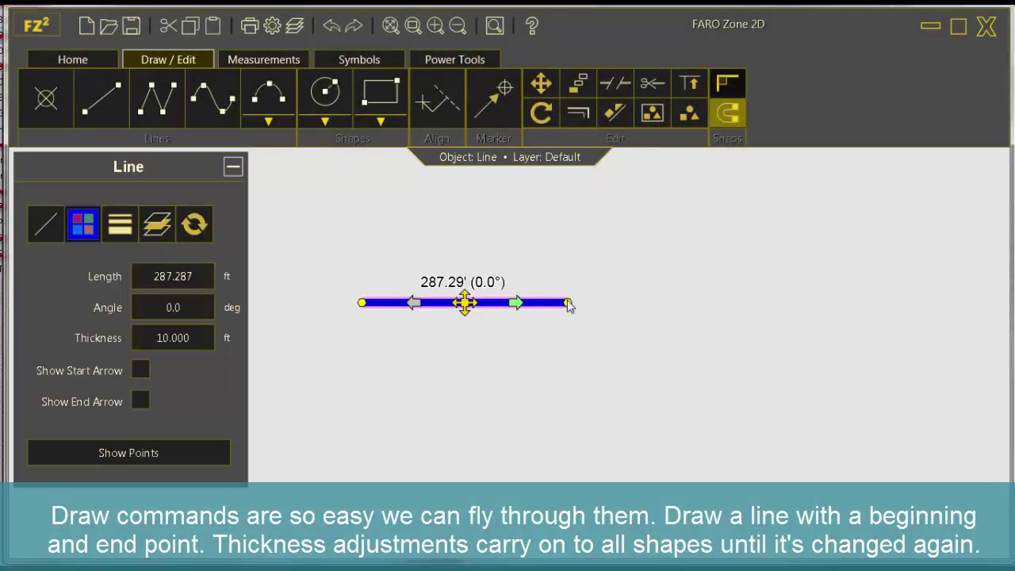
pyautogui.click(151, 337)
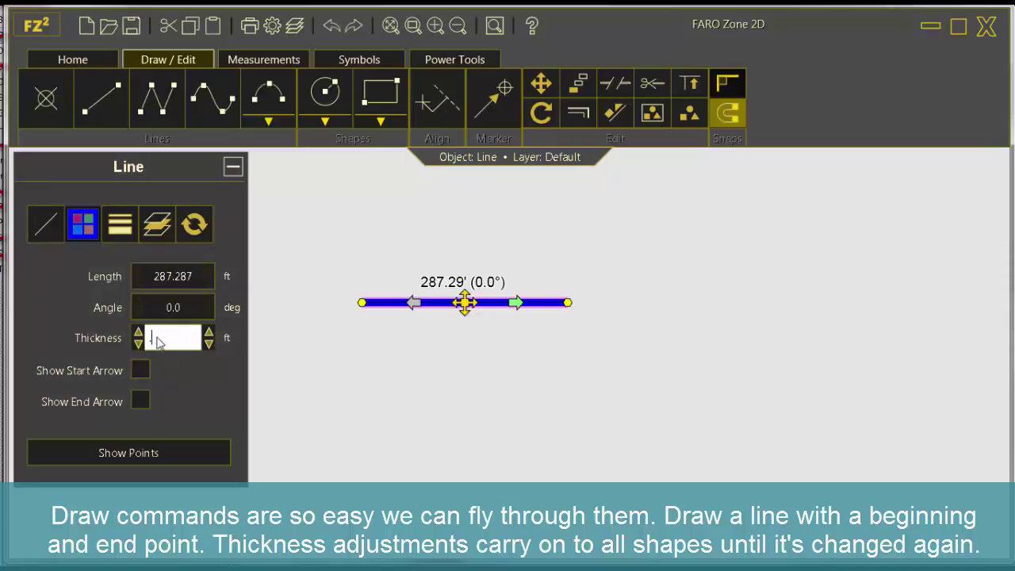
pyautogui.write('1')
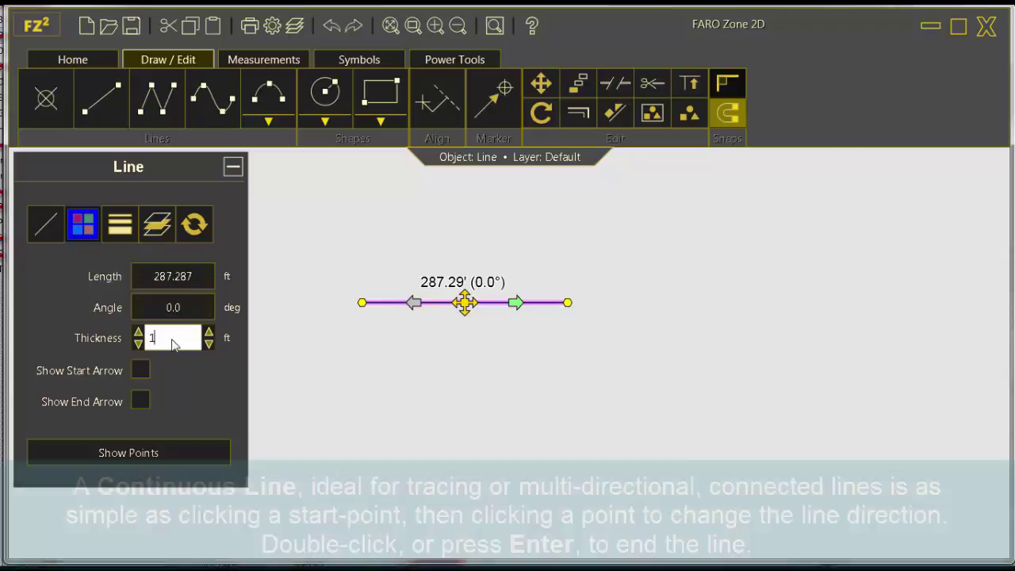
pyautogui.click(482, 376)
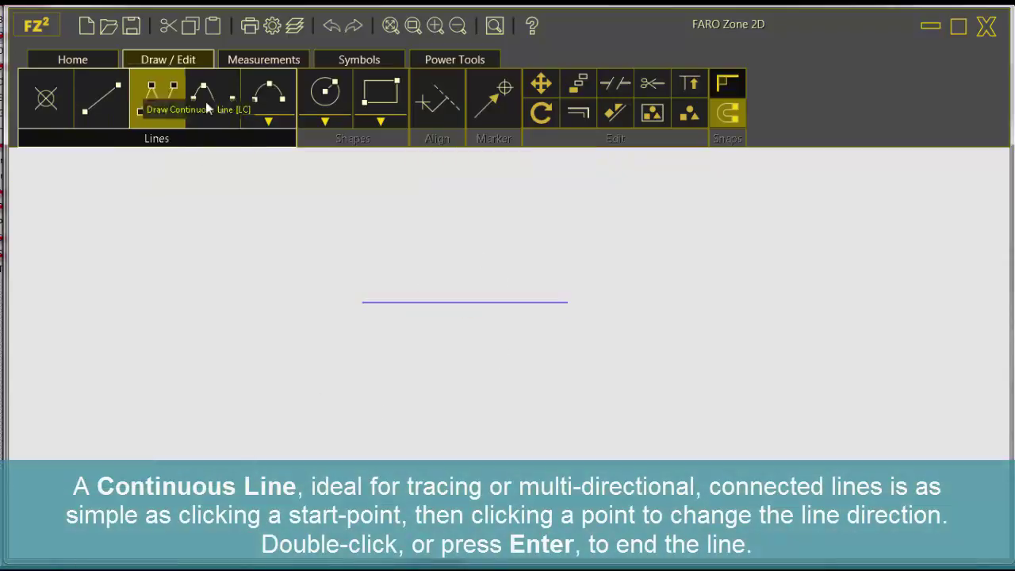
# Step: Draw a seven-point zigzag continuous line below the straight line
pyautogui.click(158, 103)
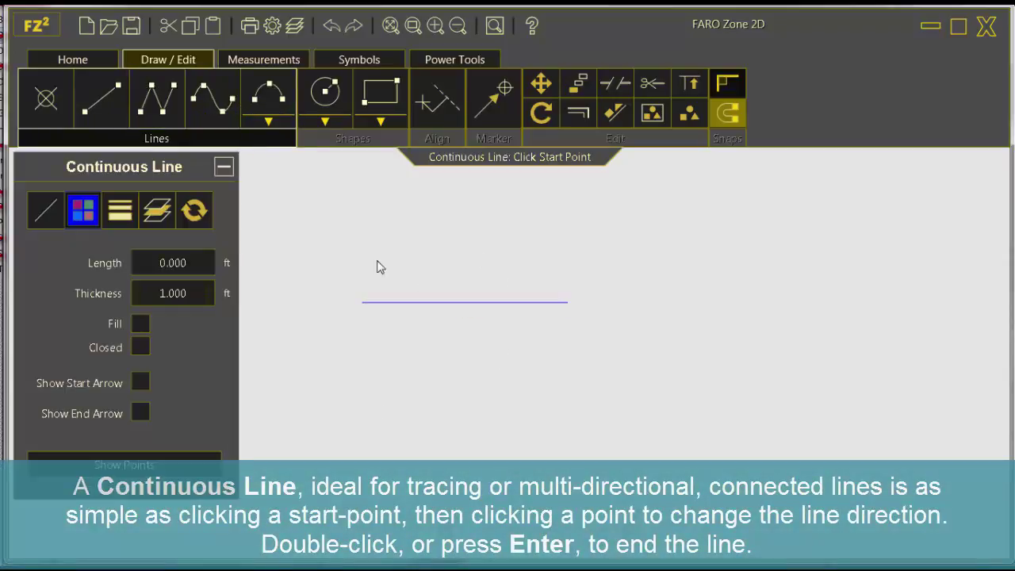
pyautogui.click(337, 330)
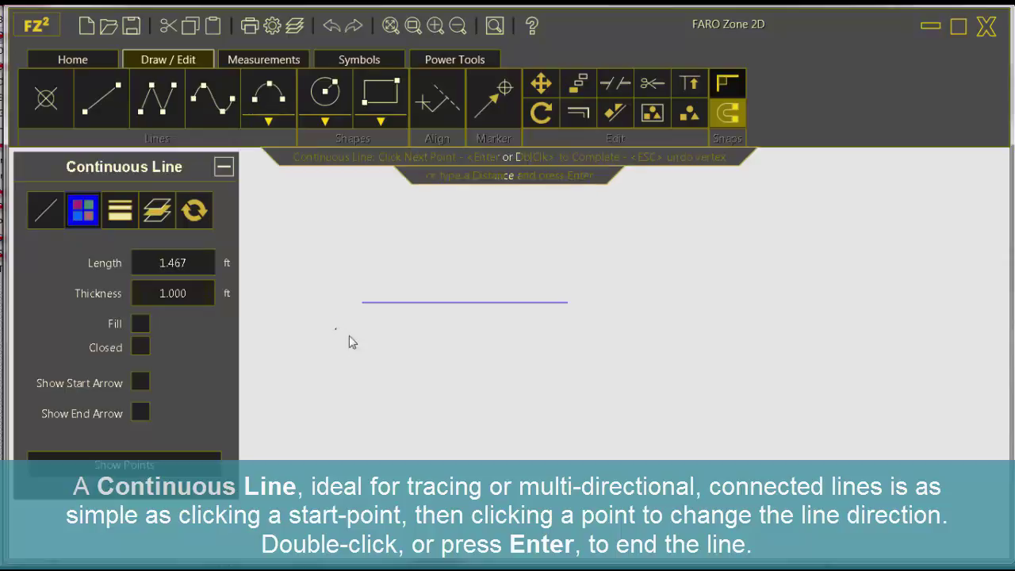
pyautogui.doubleClick(448, 334)
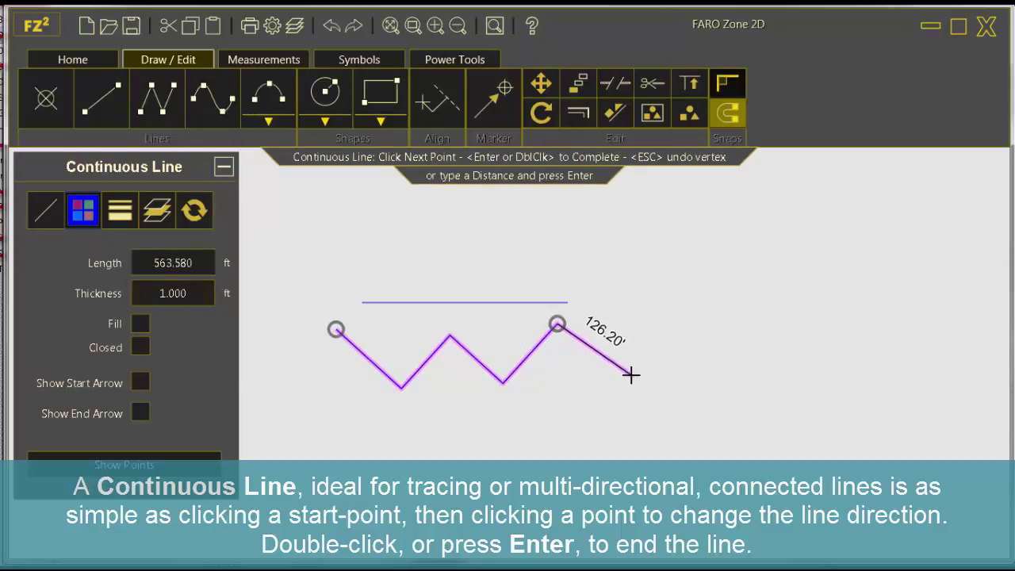
pyautogui.doubleClick(641, 314)
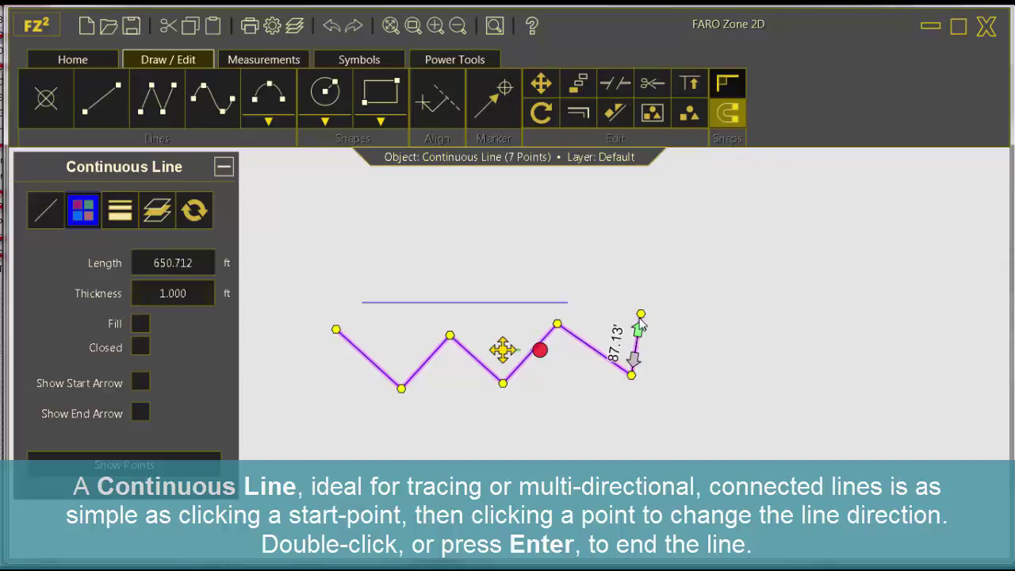
pyautogui.click(210, 99)
# Step: Draw a wavy curve above the straight line
pyautogui.click(306, 270)
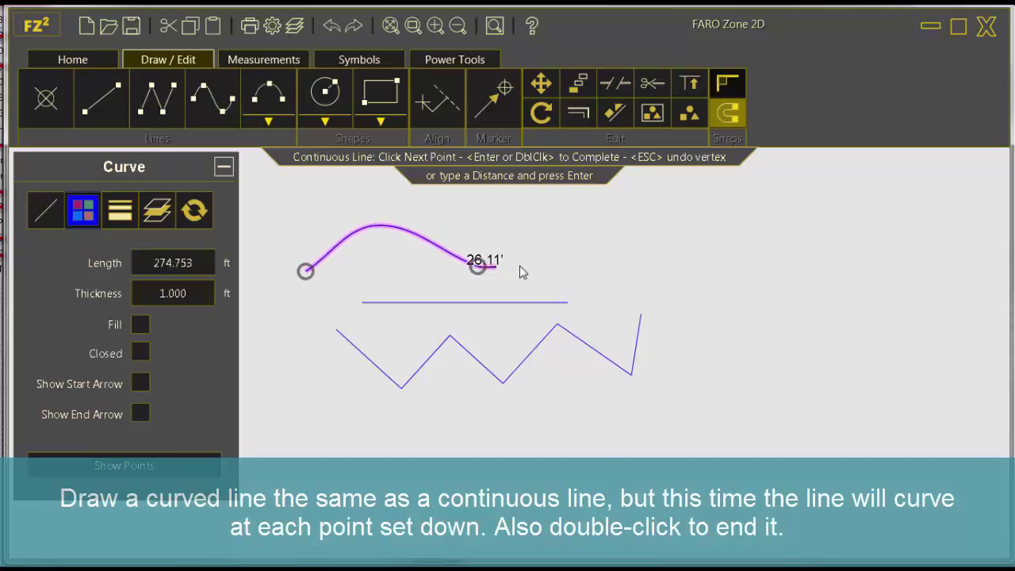
pyautogui.click(622, 230)
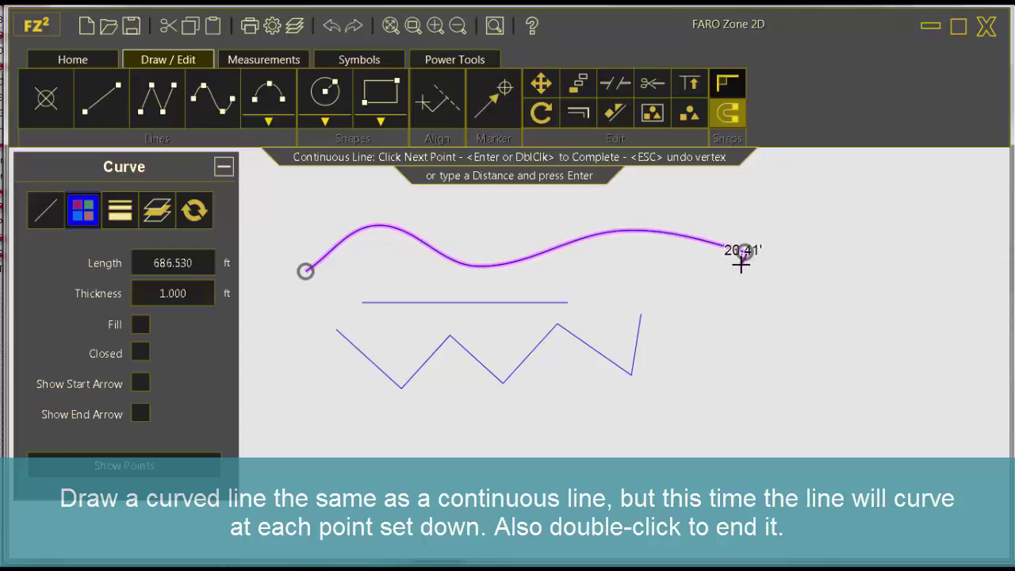
pyautogui.doubleClick(740, 265)
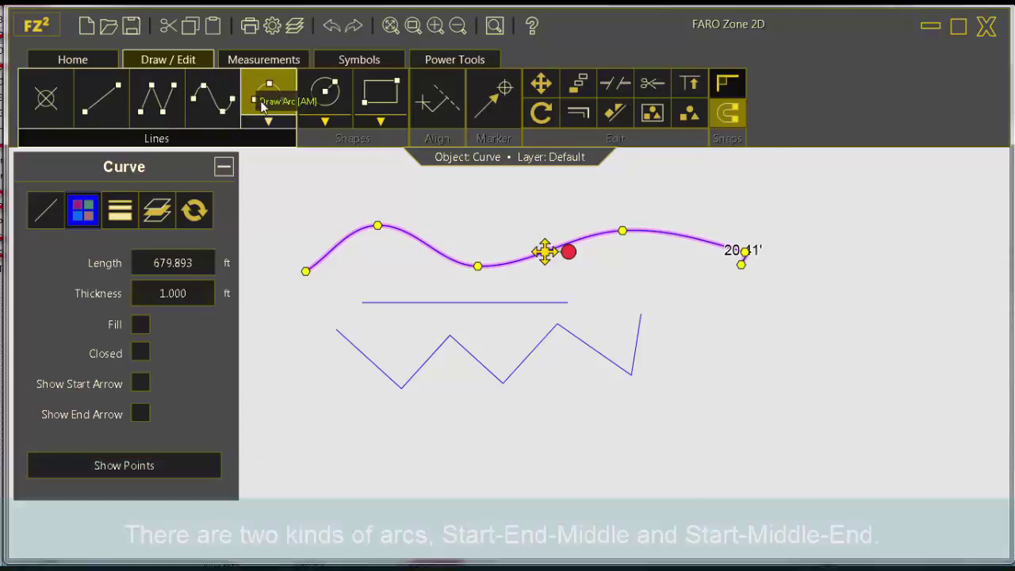
# Step: Draw two semicircular arcs below the zigzag, the second as Arc Start-End-Middle
pyautogui.click(264, 99)
pyautogui.click(443, 453)
pyautogui.click(593, 450)
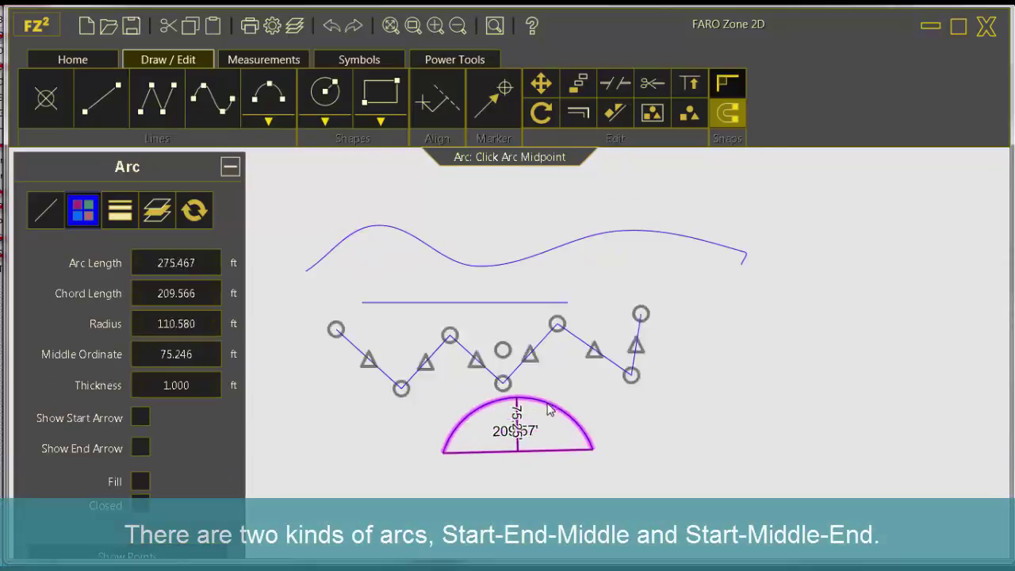
pyautogui.click(546, 403)
pyautogui.click(268, 120)
pyautogui.click(303, 162)
pyautogui.click(672, 458)
pyautogui.click(870, 459)
pyautogui.click(750, 362)
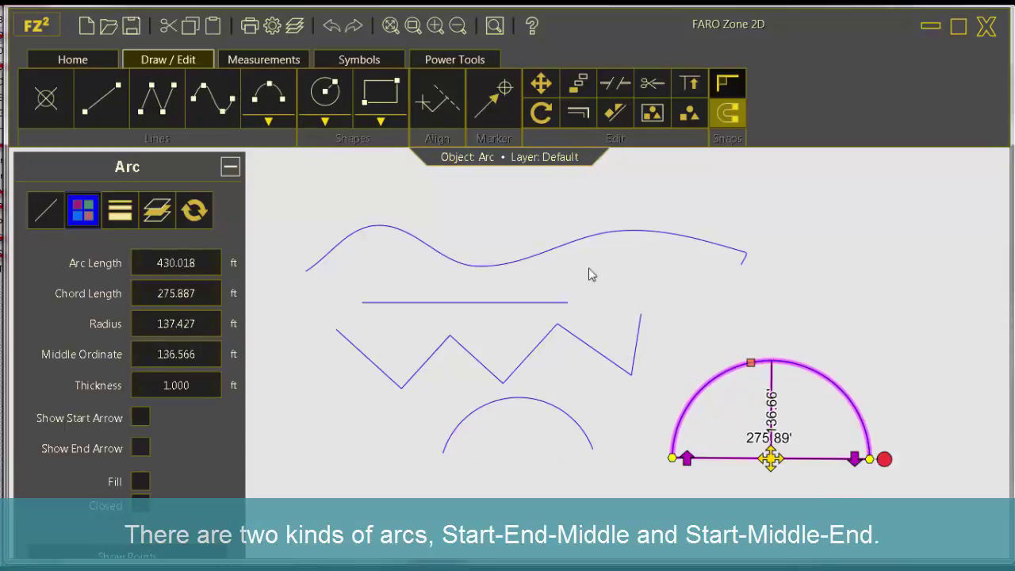
# Step: Draw a two-point circle at upper right and a three-point circle on the left
pyautogui.click(324, 120)
pyautogui.click(333, 168)
pyautogui.click(838, 232)
pyautogui.click(875, 289)
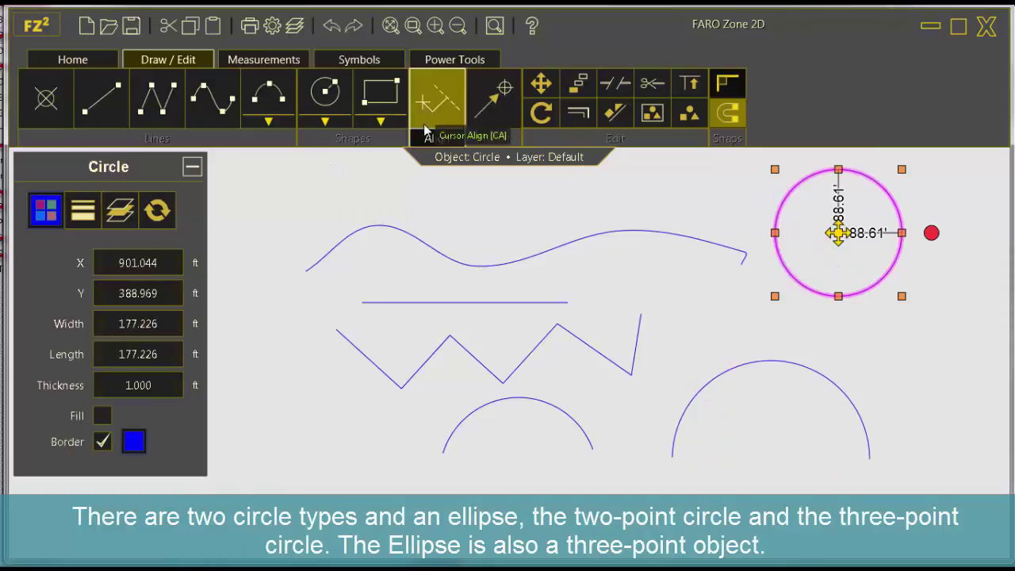
pyautogui.click(325, 121)
pyautogui.click(261, 466)
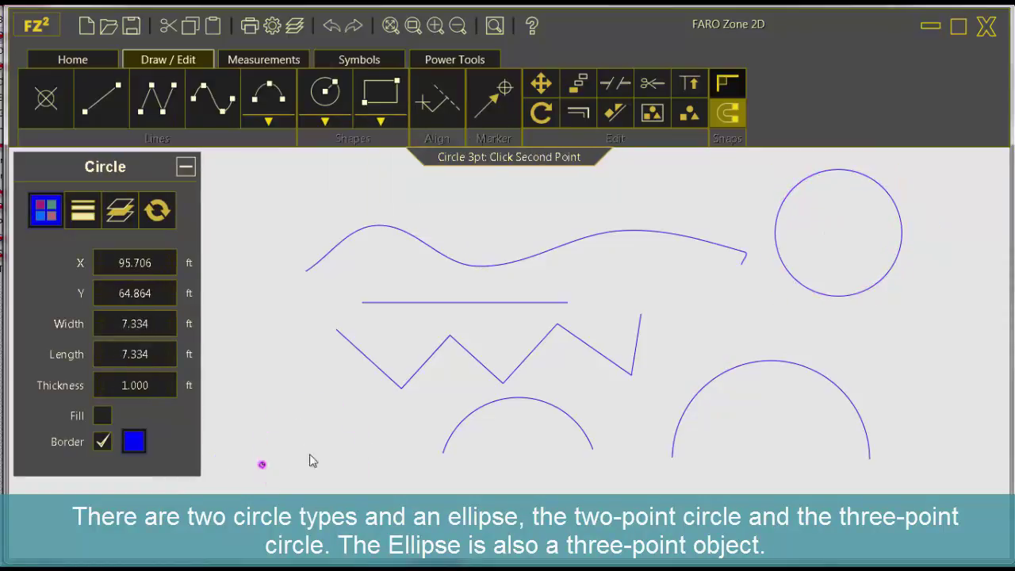
pyautogui.click(368, 428)
pyautogui.click(354, 341)
# Step: Draw an ellipse along the bottom of the drawing
pyautogui.click(324, 121)
pyautogui.click(446, 181)
pyautogui.click(496, 471)
pyautogui.click(649, 471)
pyautogui.click(642, 436)
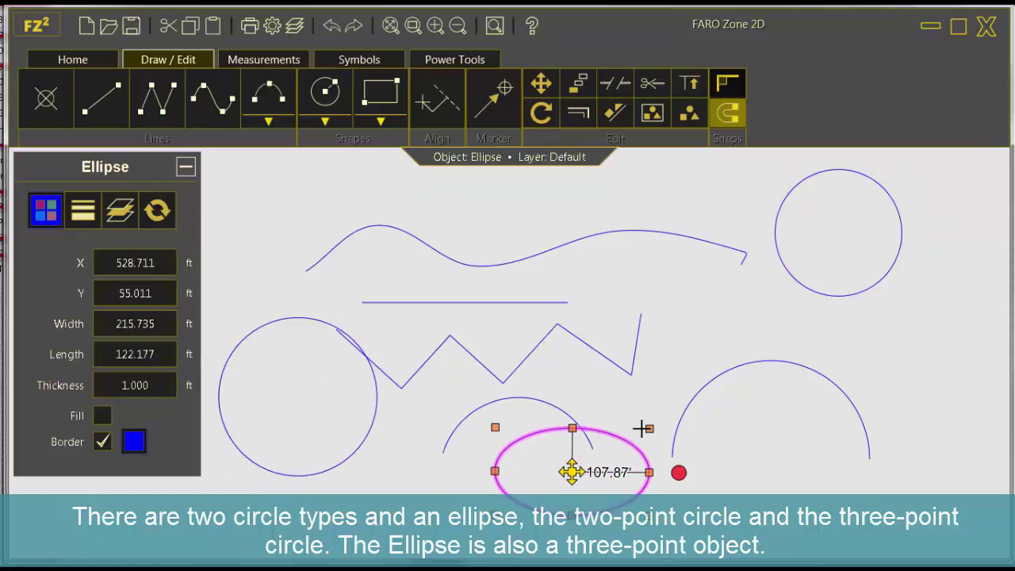
# Step: Draw an upright 194.98 × 203.28 ft rectangle and a tilted three-point rectangle
pyautogui.moveTo(793, 441); pyautogui.dragTo(272, 444, button='middle')
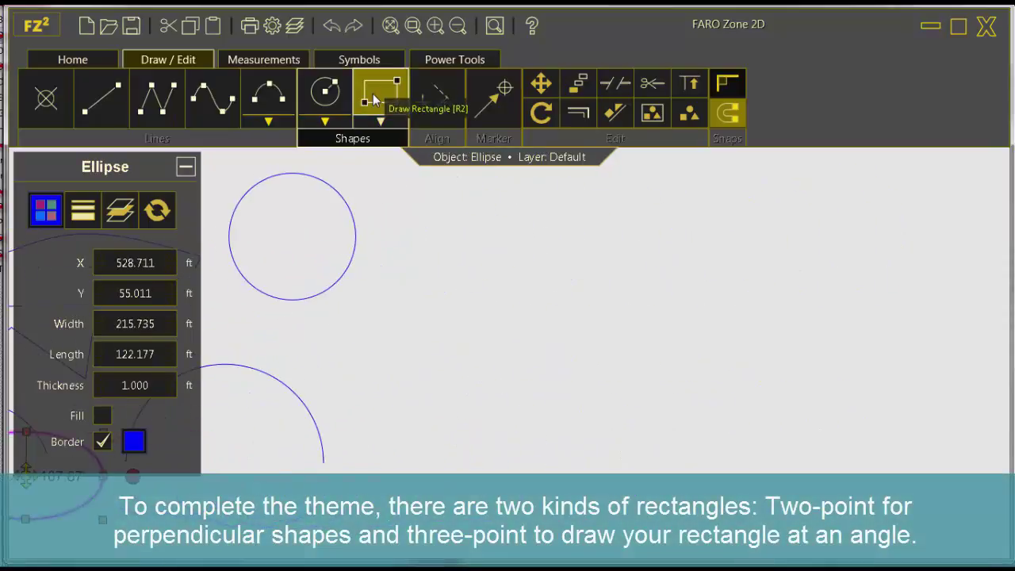
pyautogui.click(381, 120)
pyautogui.click(390, 172)
pyautogui.click(516, 267)
pyautogui.click(656, 411)
pyautogui.click(381, 122)
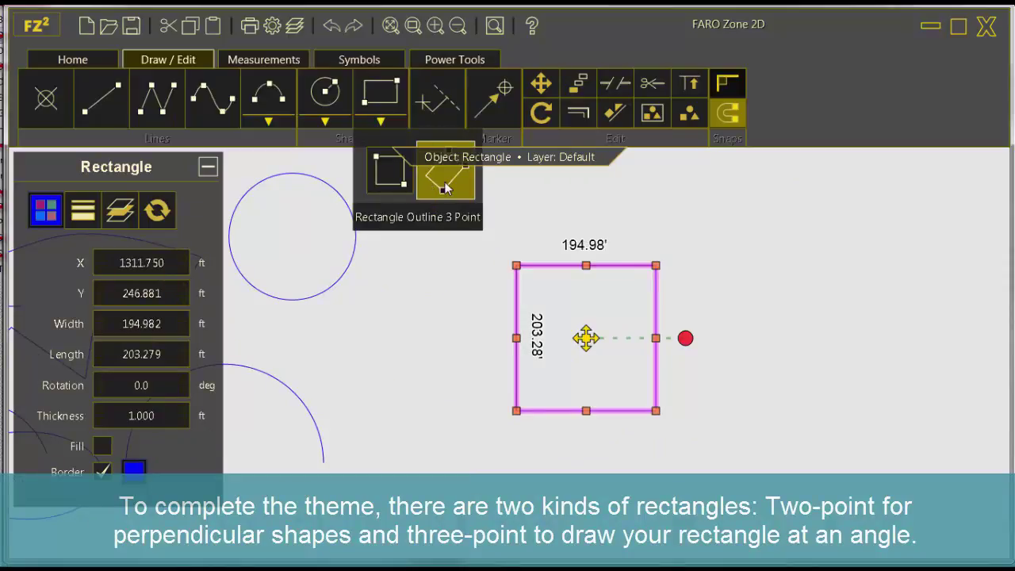
pyautogui.click(444, 169)
pyautogui.click(741, 383)
pyautogui.click(840, 362)
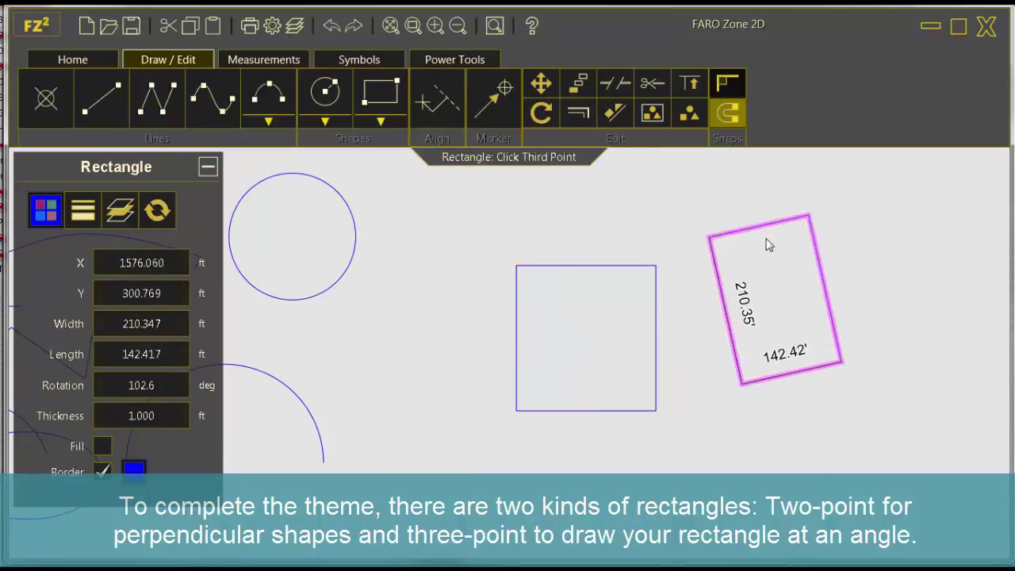
pyautogui.click(757, 236)
pyautogui.press('Escape')
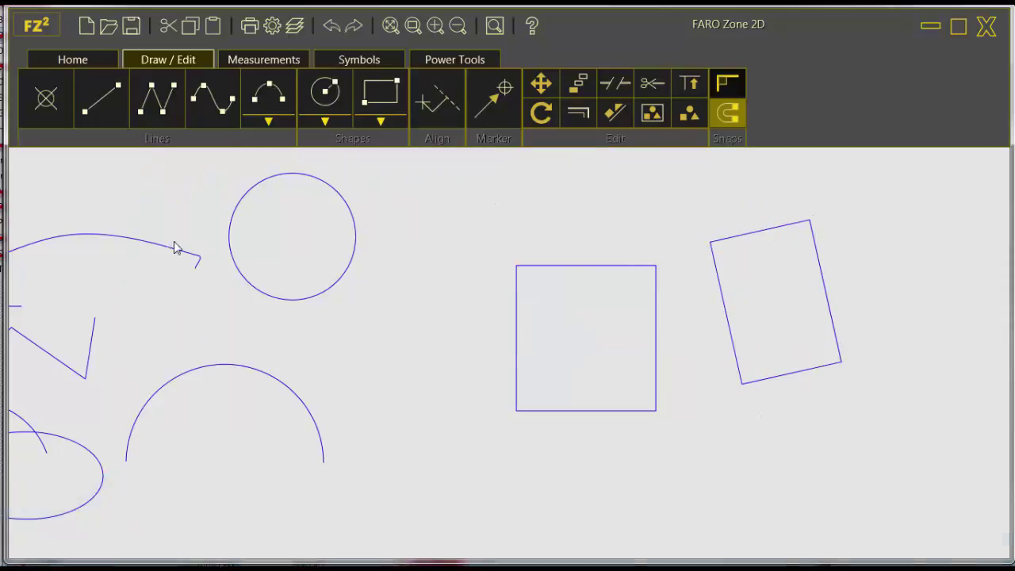
# Step: Place two points on the square rectangle's top edge
pyautogui.click(565, 266)
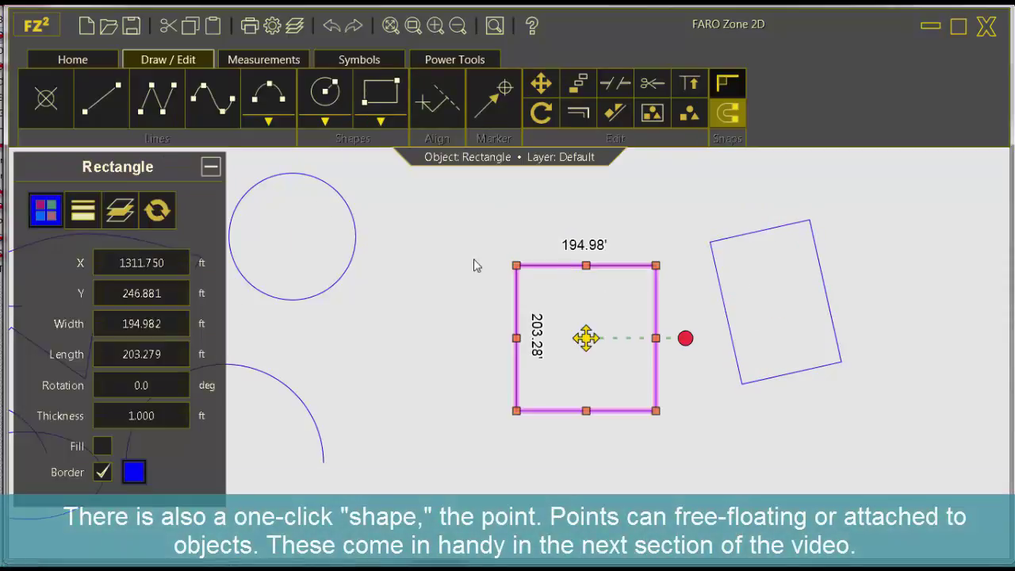
pyautogui.click(54, 111)
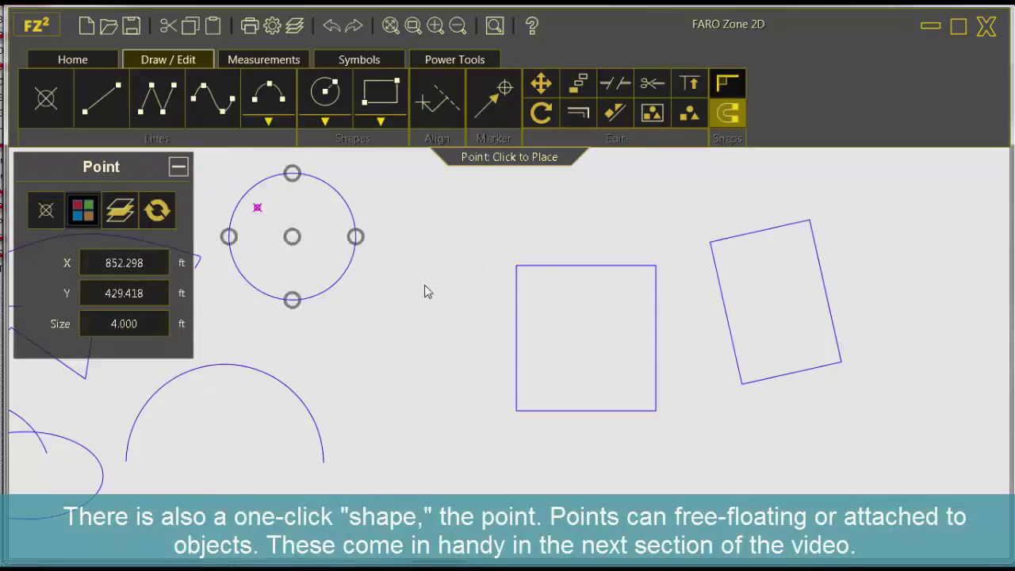
pyautogui.click(552, 265)
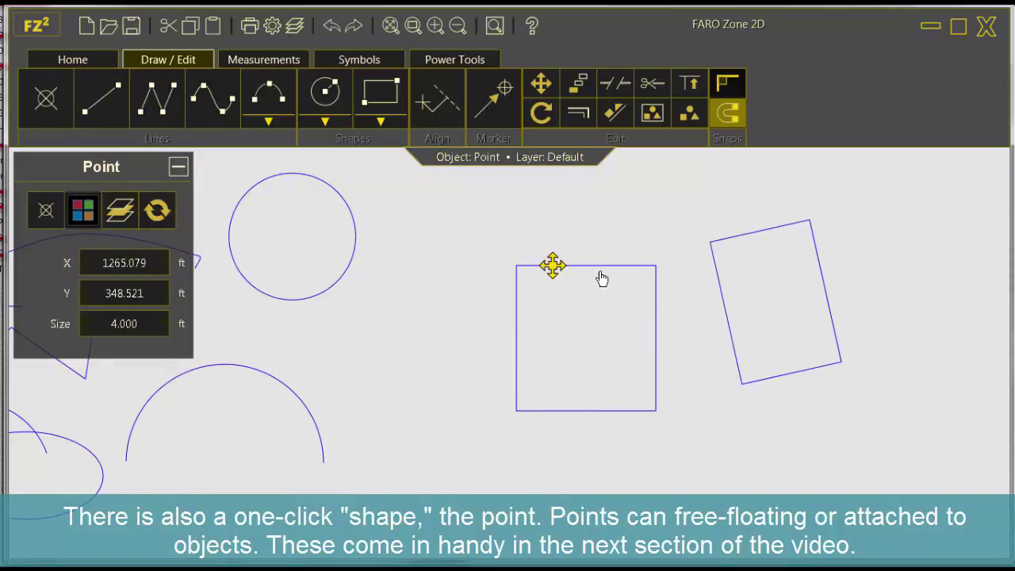
pyautogui.click(62, 100)
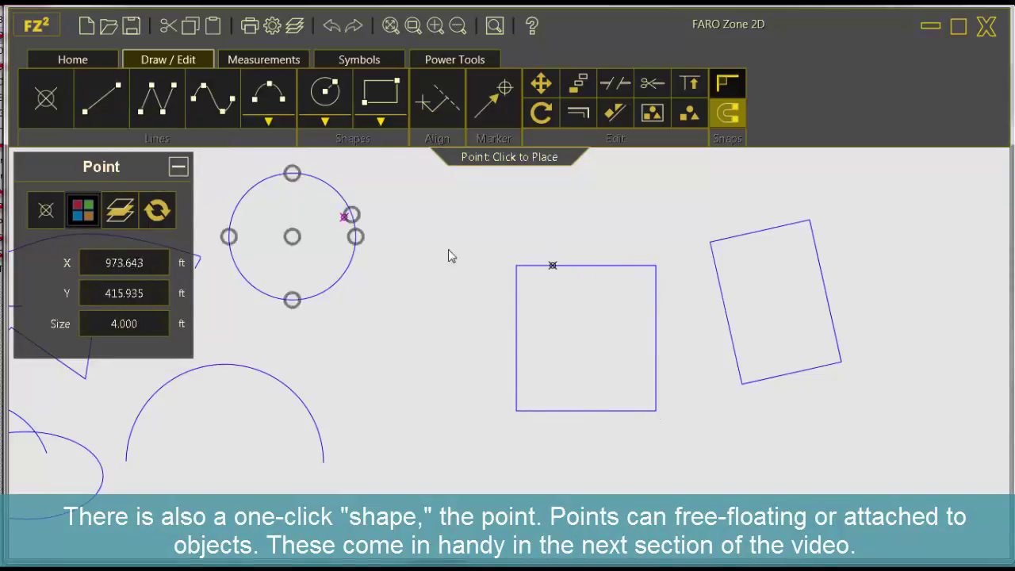
pyautogui.click(619, 267)
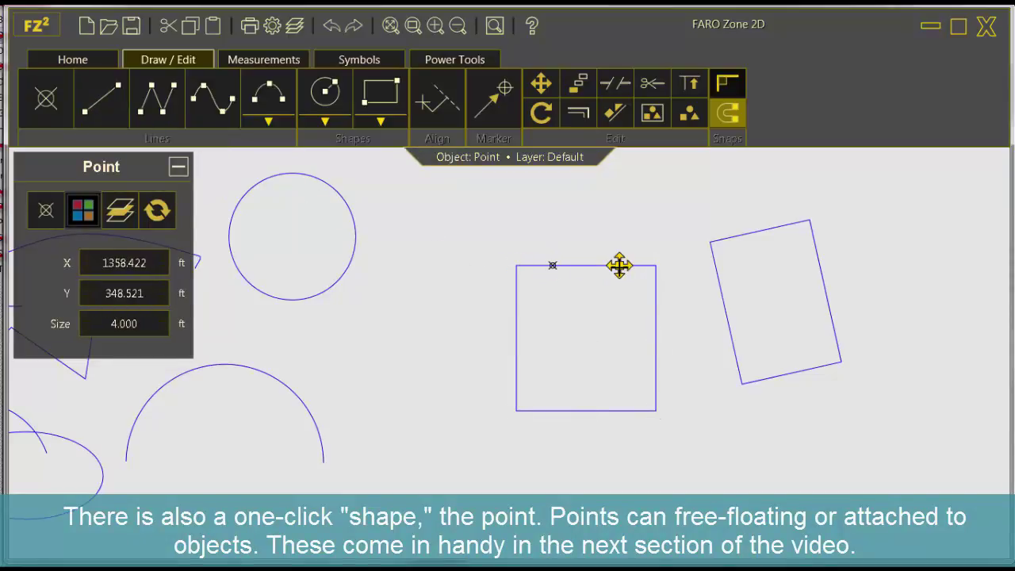
pyautogui.click(689, 420)
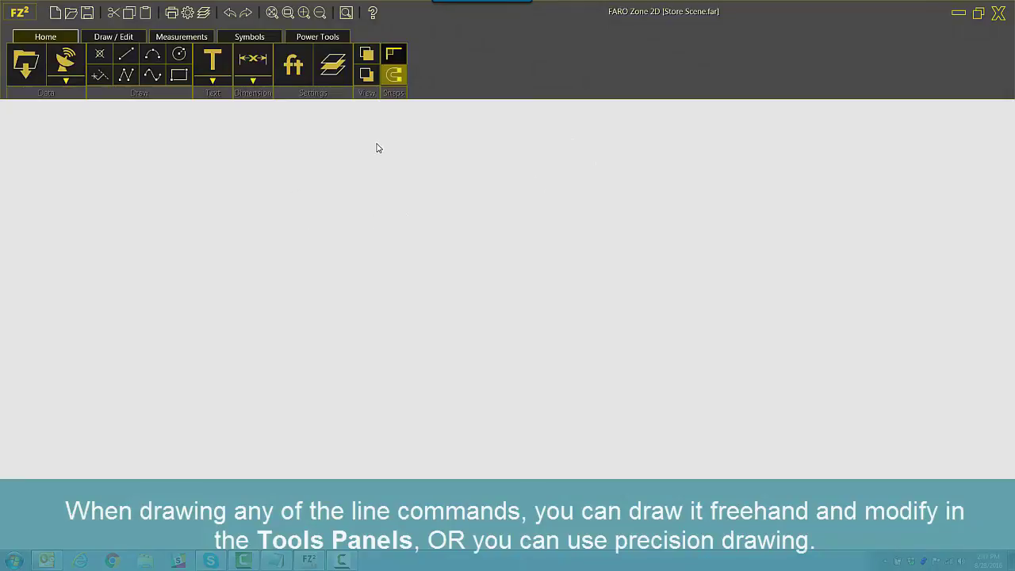
# Step: Draw a straight line and set its length to 220 ft
pyautogui.click(126, 53)
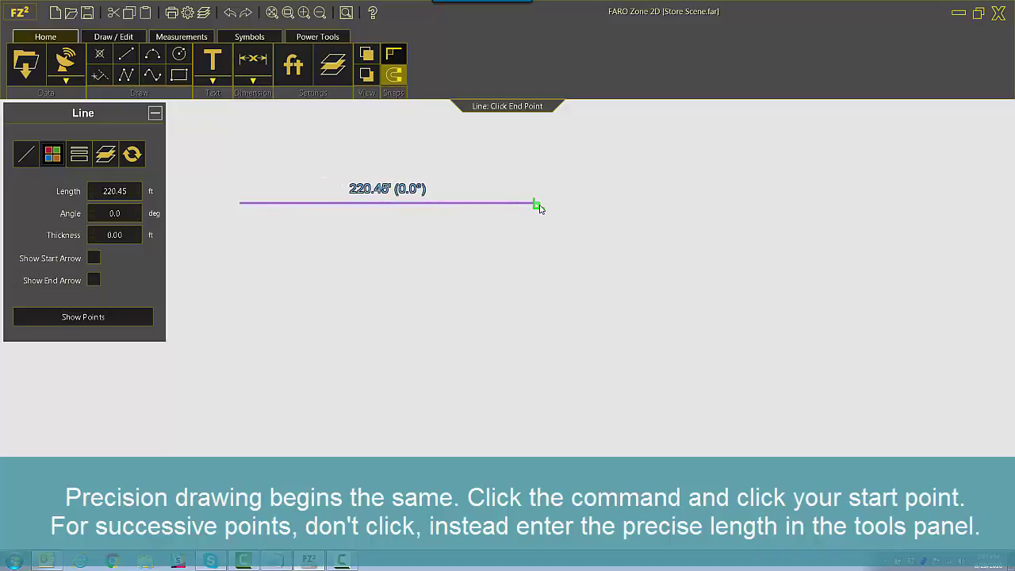
pyautogui.click(537, 204)
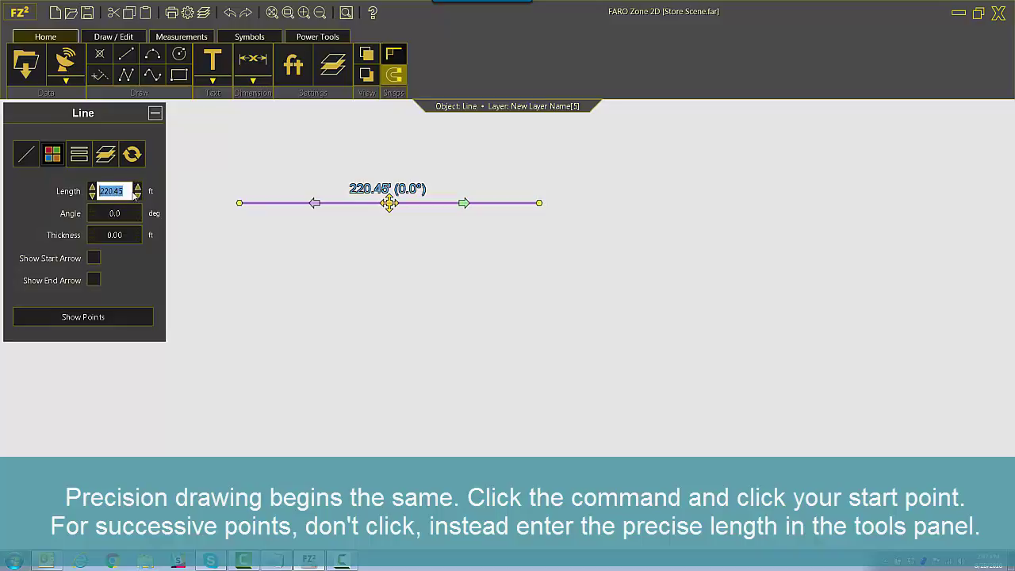
pyautogui.write('220')
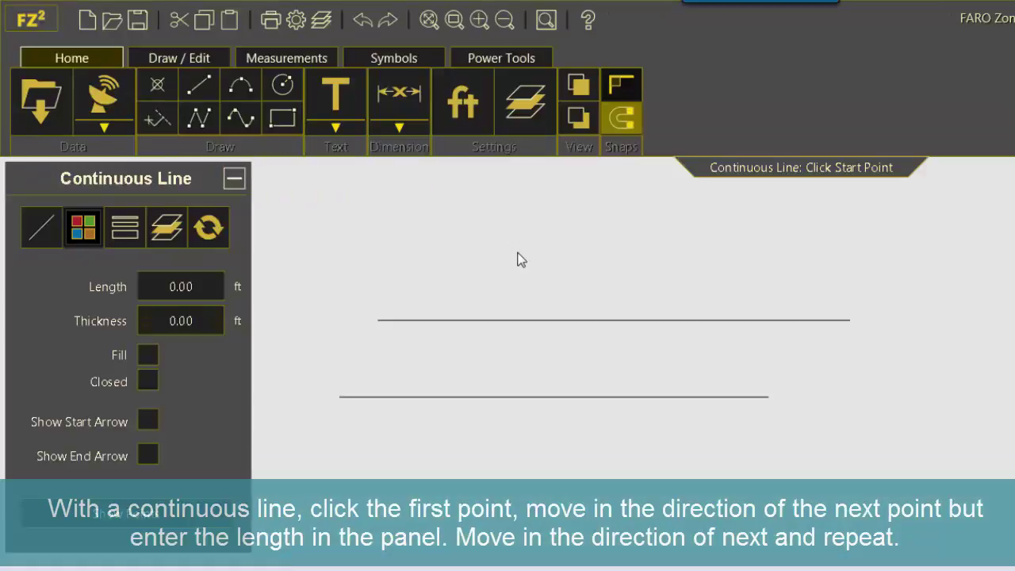
# Step: Draw a closed L-shaped continuous outline starting with 150 ft and 200 ft segments
pyautogui.click(516, 251)
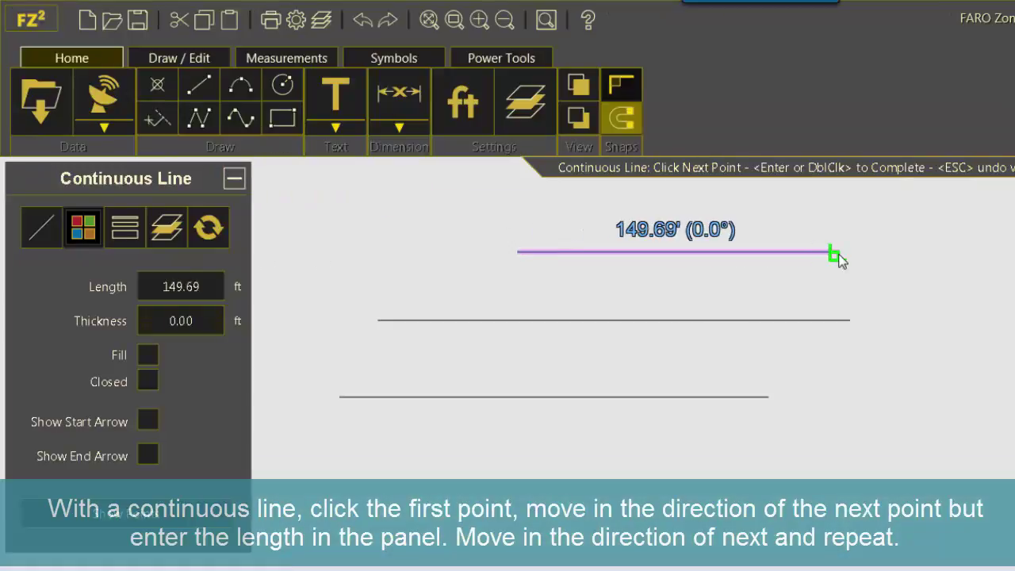
pyautogui.write('150')
pyautogui.press('Return')
pyautogui.write('200')
pyautogui.press('Return')
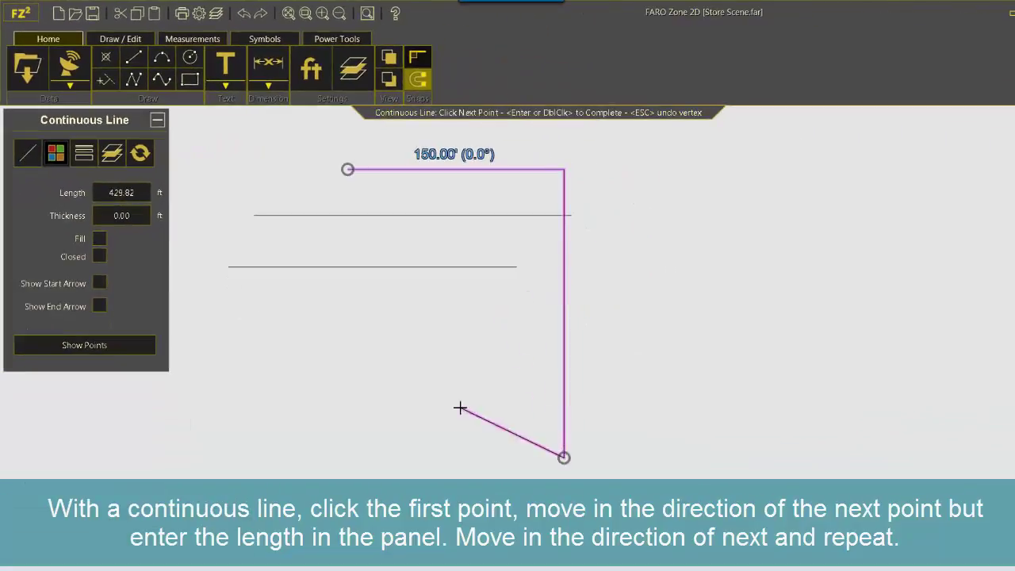
pyautogui.write('4')
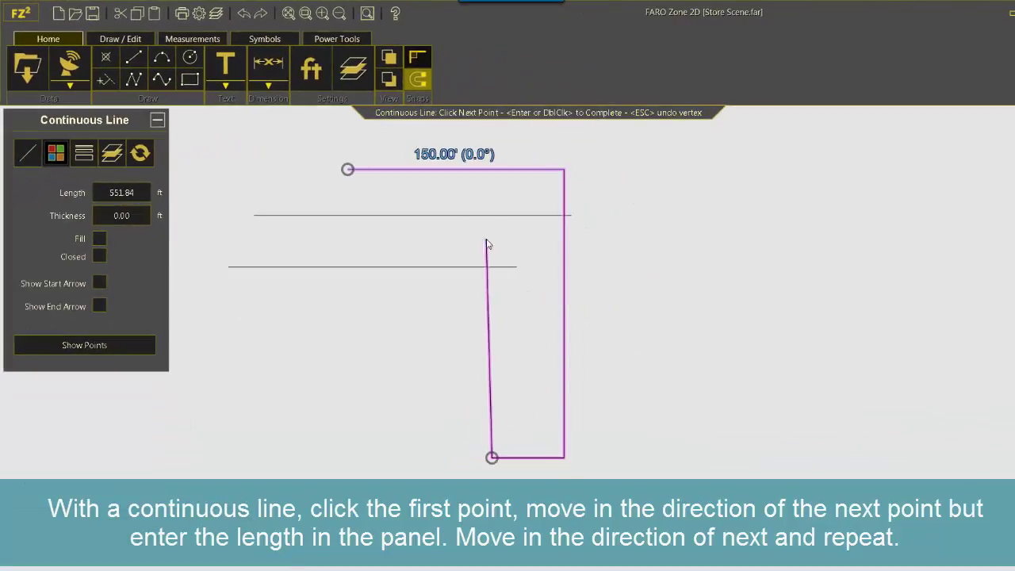
pyautogui.write('00150')
pyautogui.press('Return')
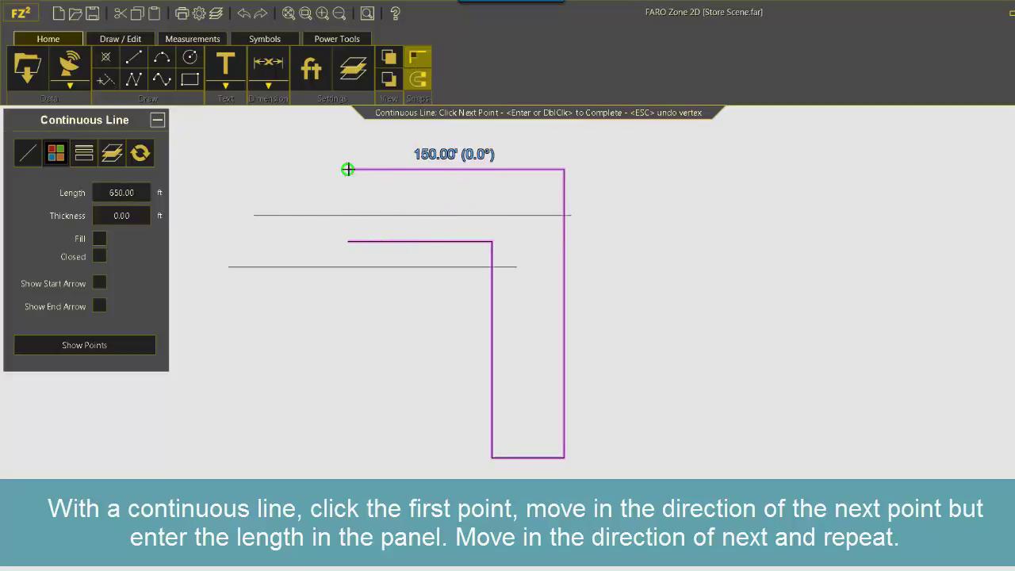
pyautogui.click(347, 241)
pyautogui.click(347, 169)
pyautogui.click(493, 339)
# Step: Select the L-shaped outline and move it to the right
pyautogui.click(564, 344)
pyautogui.click(566, 197)
pyautogui.click(559, 169)
pyautogui.moveTo(468, 290); pyautogui.dragTo(717, 290)
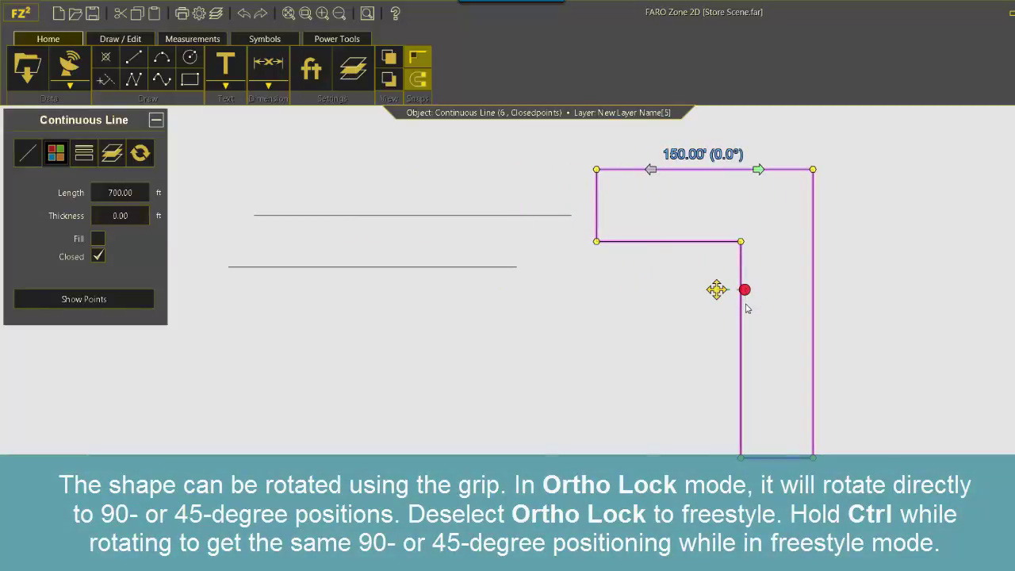
pyautogui.moveTo(745, 268); pyautogui.dragTo(736, 242)
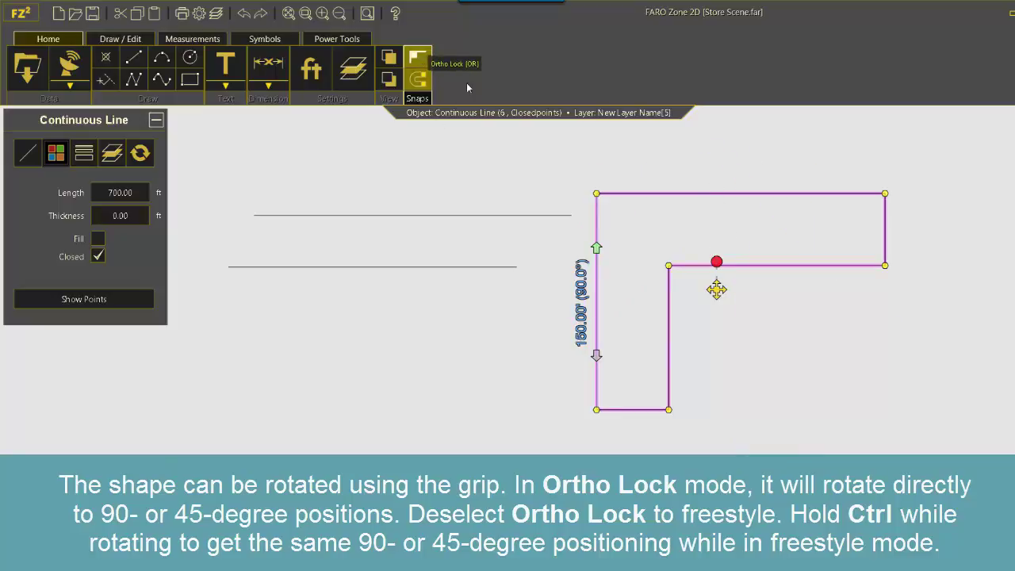
pyautogui.moveTo(717, 264); pyautogui.dragTo(650, 289)
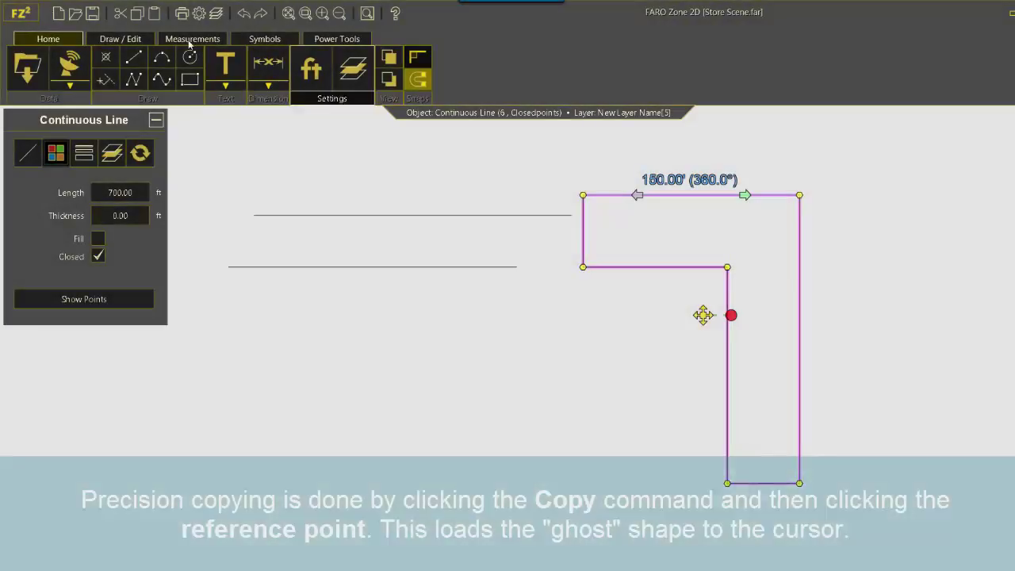
# Step: Copy the L-shaped outline from its corner three times in a row, 200 ft apart
pyautogui.click(135, 41)
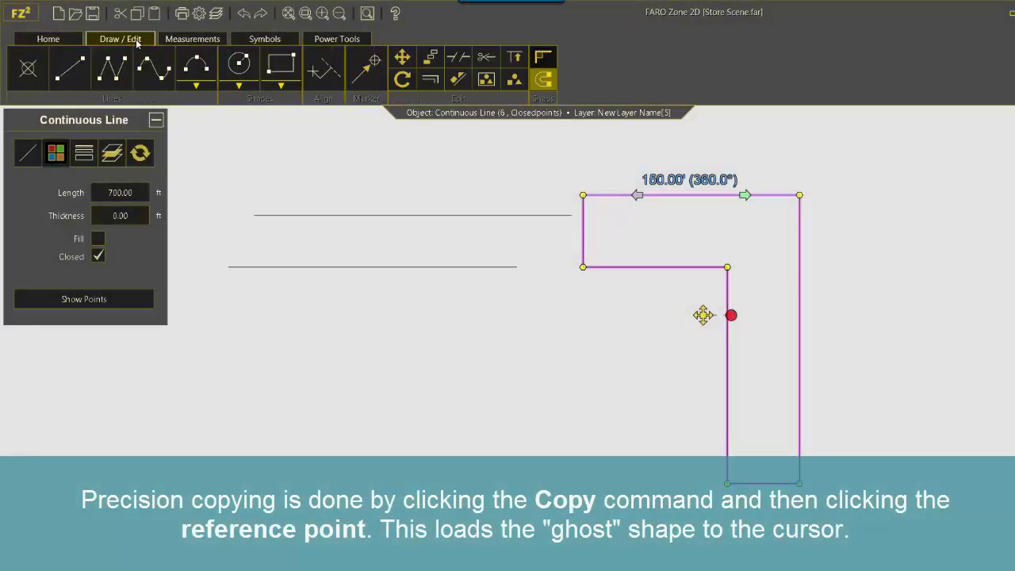
pyautogui.click(431, 56)
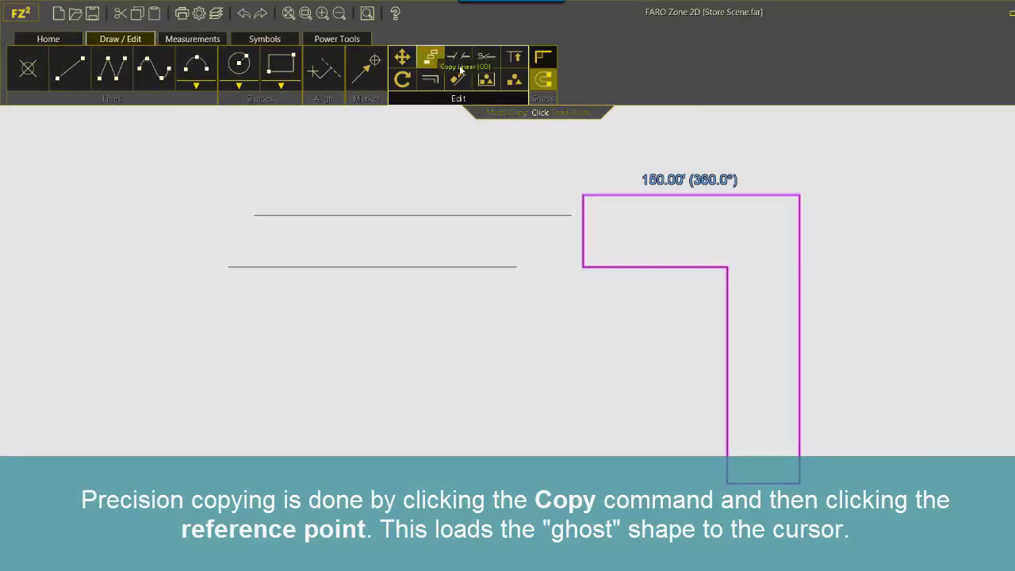
pyautogui.click(582, 194)
pyautogui.scroll(-2, 786, 275)
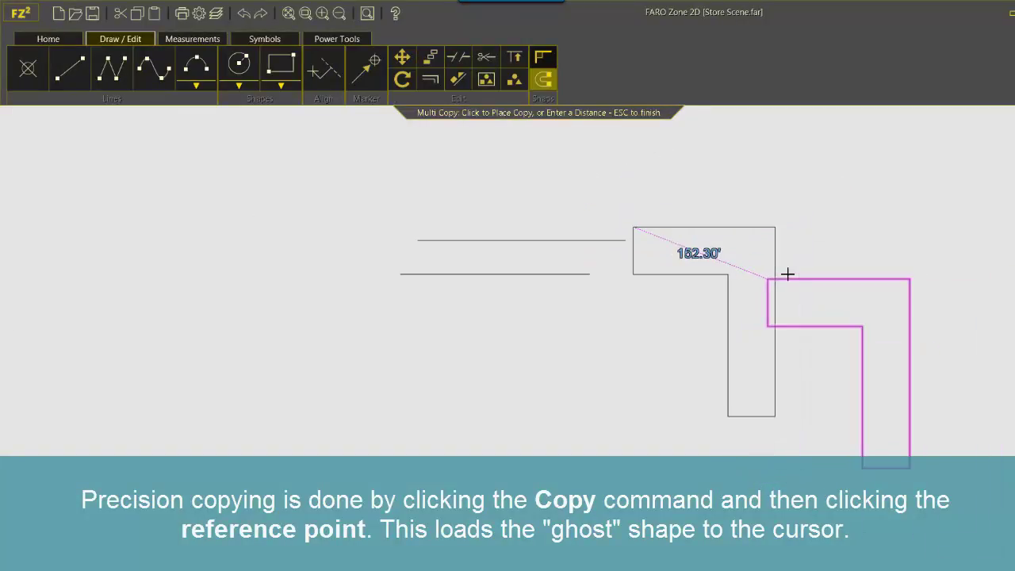
pyautogui.moveTo(783, 274); pyautogui.dragTo(450, 296, button='middle')
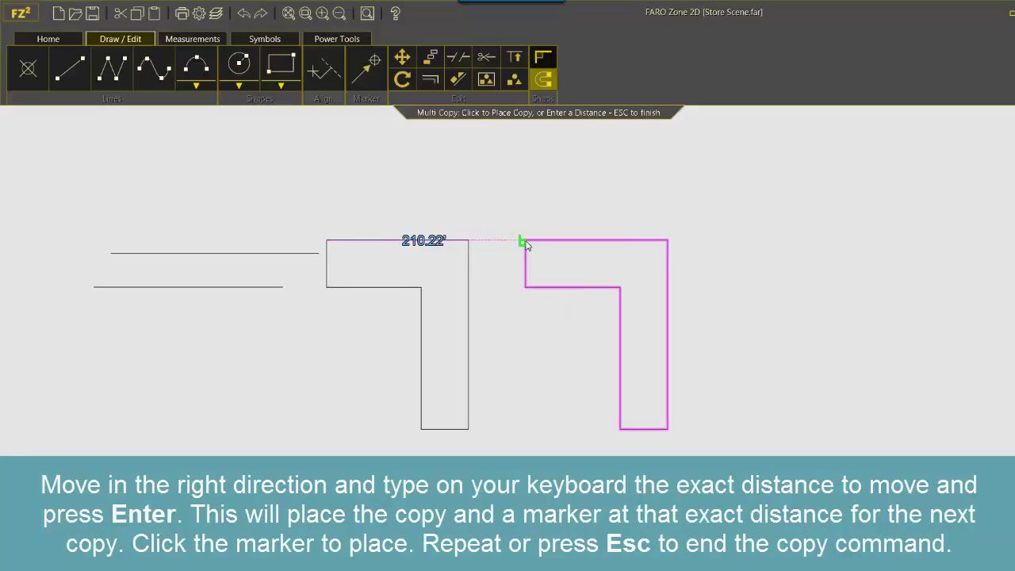
pyautogui.write('200')
pyautogui.press('Return')
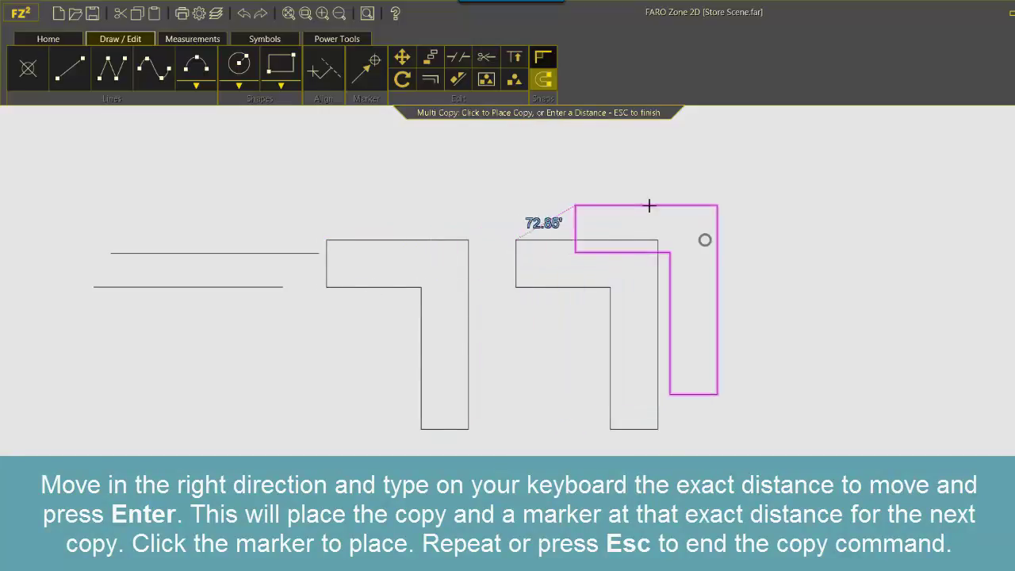
pyautogui.click(705, 241)
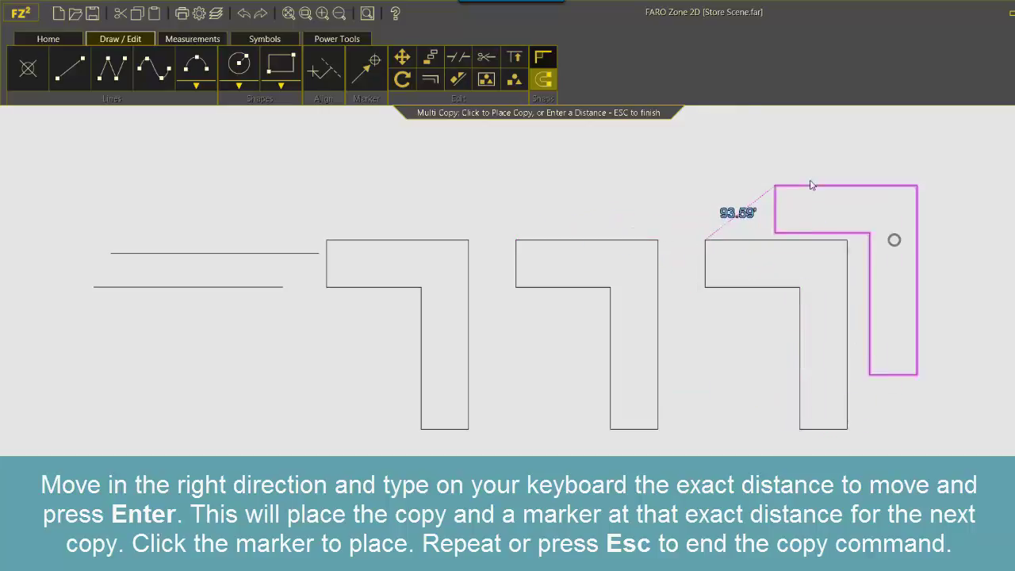
pyautogui.click(896, 241)
pyautogui.press('Escape')
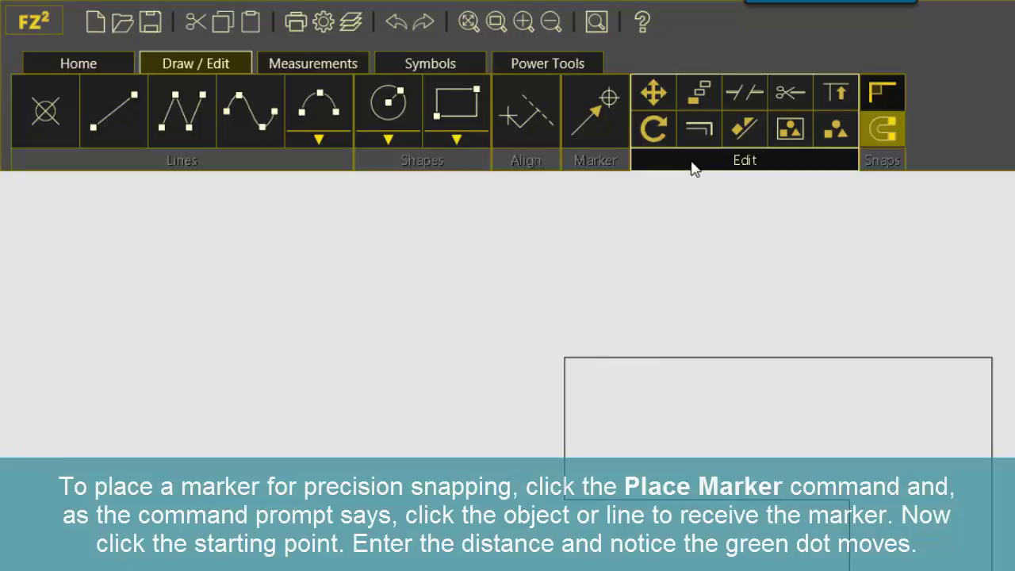
# Step: Place a marker 25 ft along the rectangle's top edge from its top-left corner
pyautogui.click(607, 101)
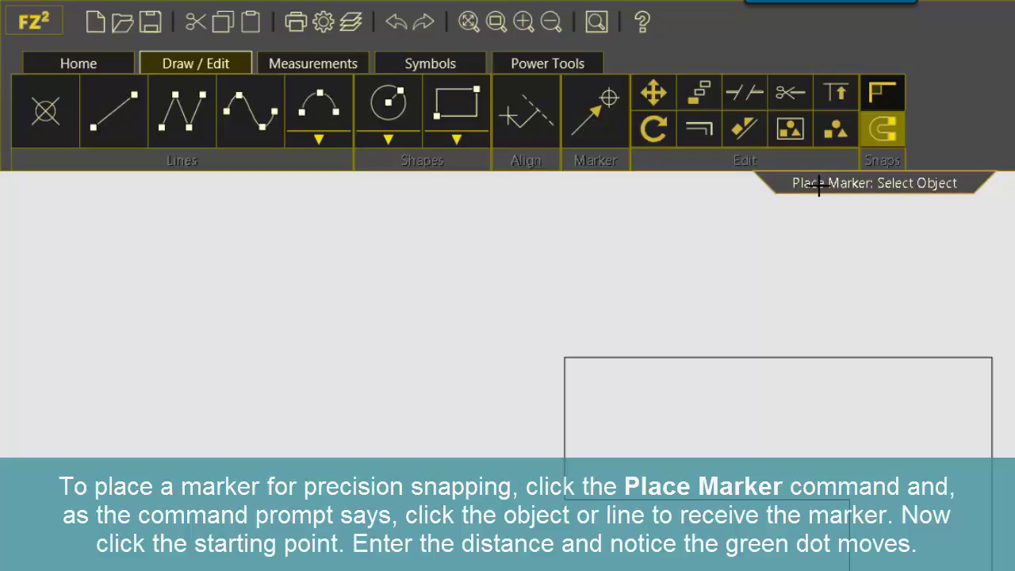
pyautogui.click(749, 358)
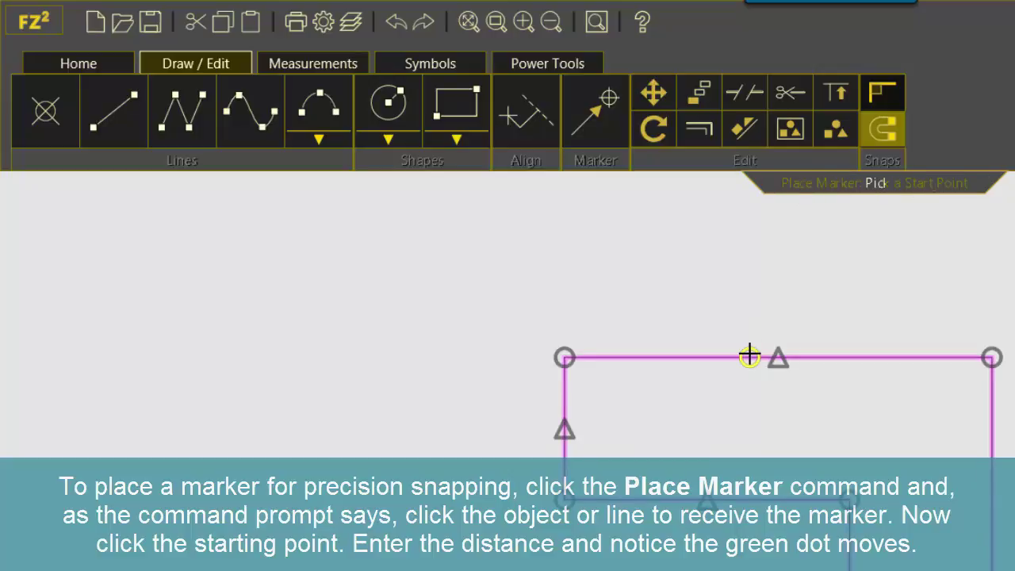
pyautogui.click(564, 356)
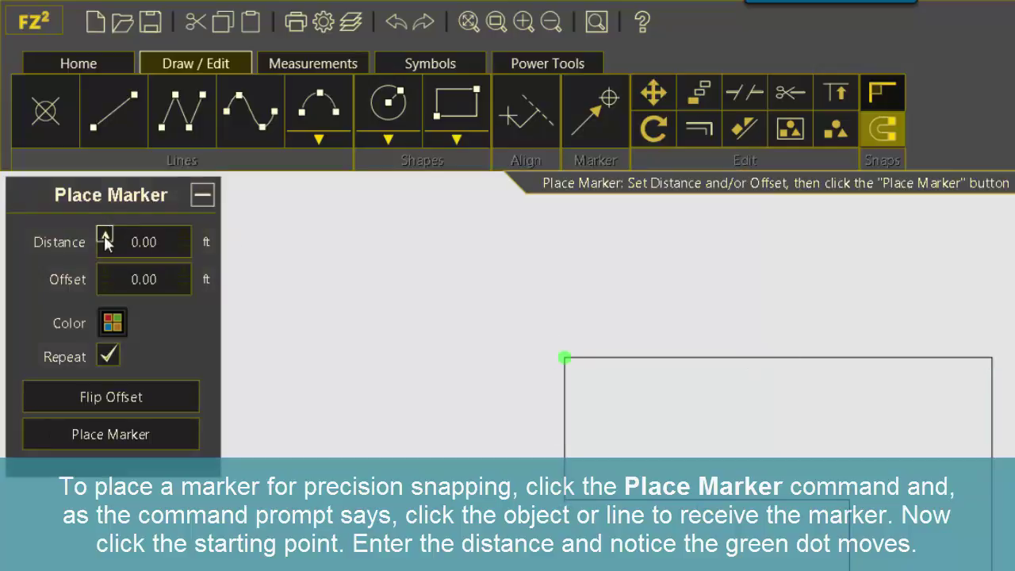
pyautogui.click(145, 245)
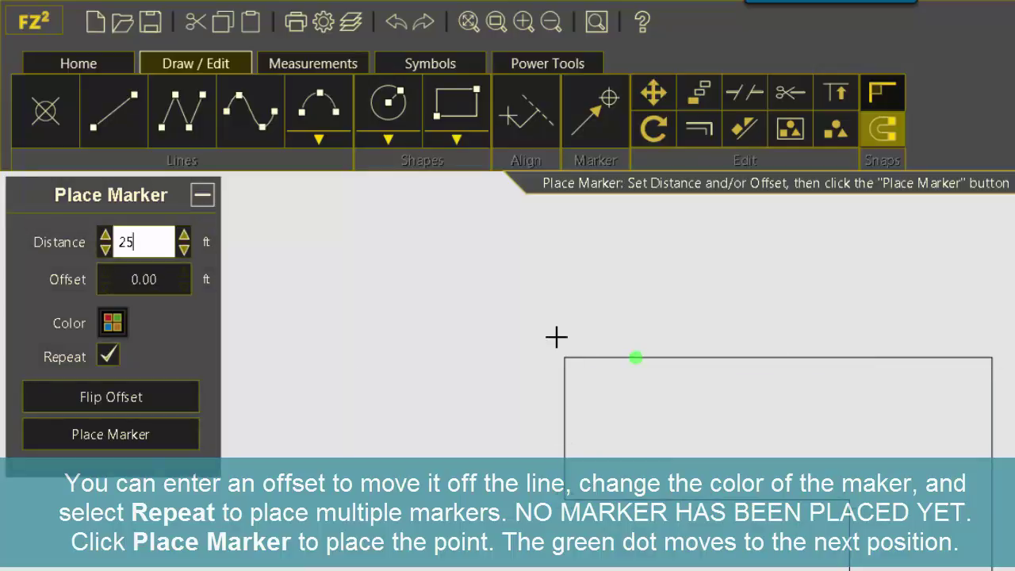
pyautogui.click(147, 434)
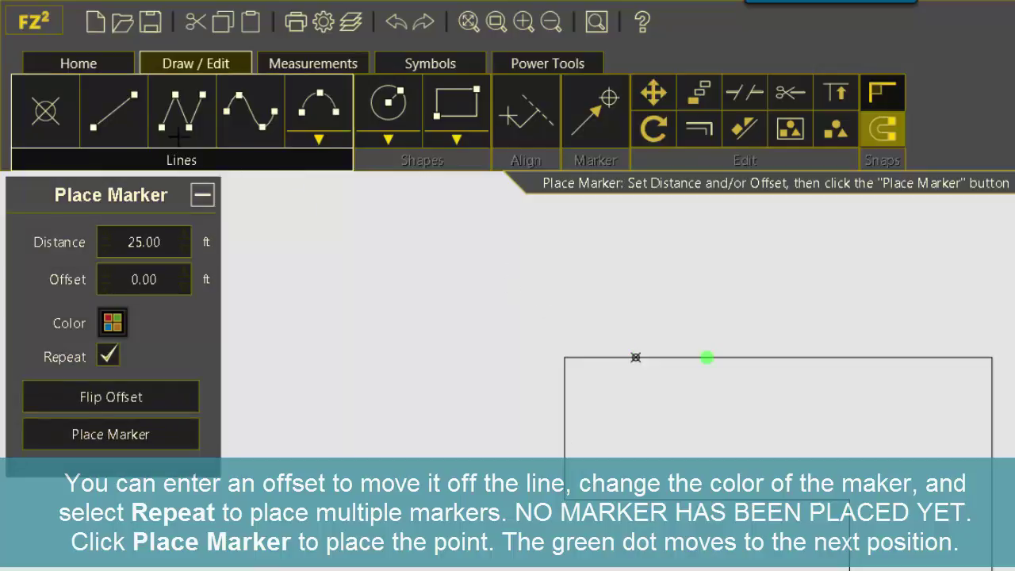
# Step: Draw a vertical line down from the marker and dimension the 25.00' distance
pyautogui.click(115, 107)
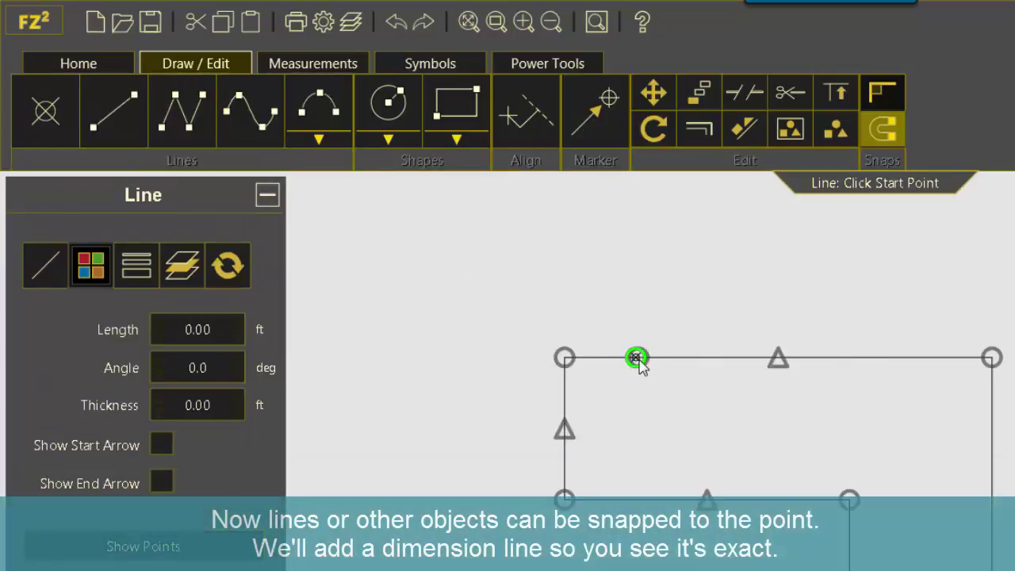
pyautogui.click(636, 357)
pyautogui.click(635, 507)
pyautogui.scroll(2, 595, 249)
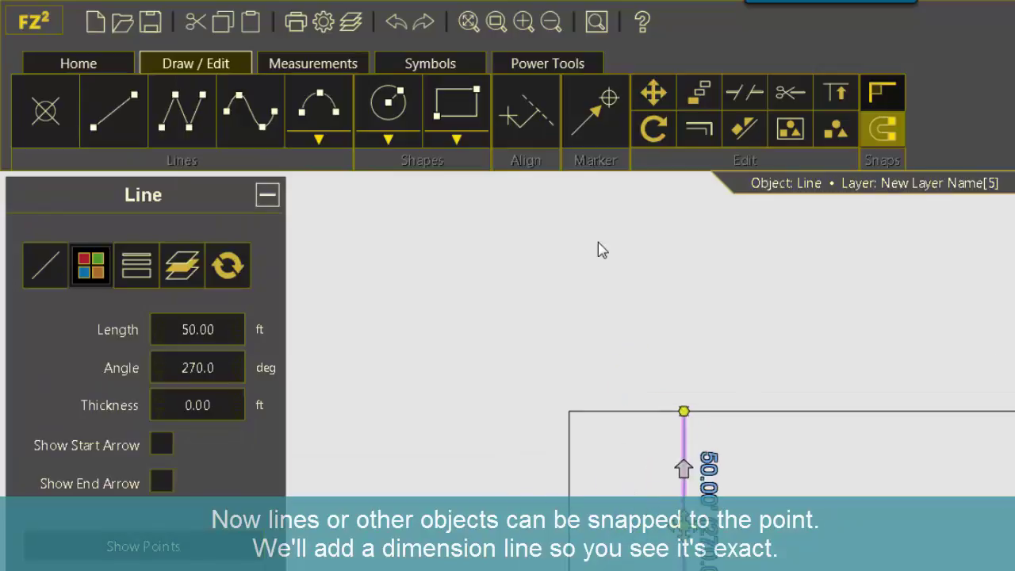
pyautogui.click(313, 64)
pyautogui.click(321, 109)
pyautogui.click(568, 411)
pyautogui.click(683, 411)
pyautogui.click(630, 389)
pyautogui.scroll(3, 632, 420)
pyautogui.press('Escape')
# Step: Place another marker down the rectangle's left edge from its corner
pyautogui.click(730, 111)
pyautogui.click(578, 355)
pyautogui.click(463, 354)
pyautogui.click(109, 242)
pyautogui.scroll(3, 108, 242)
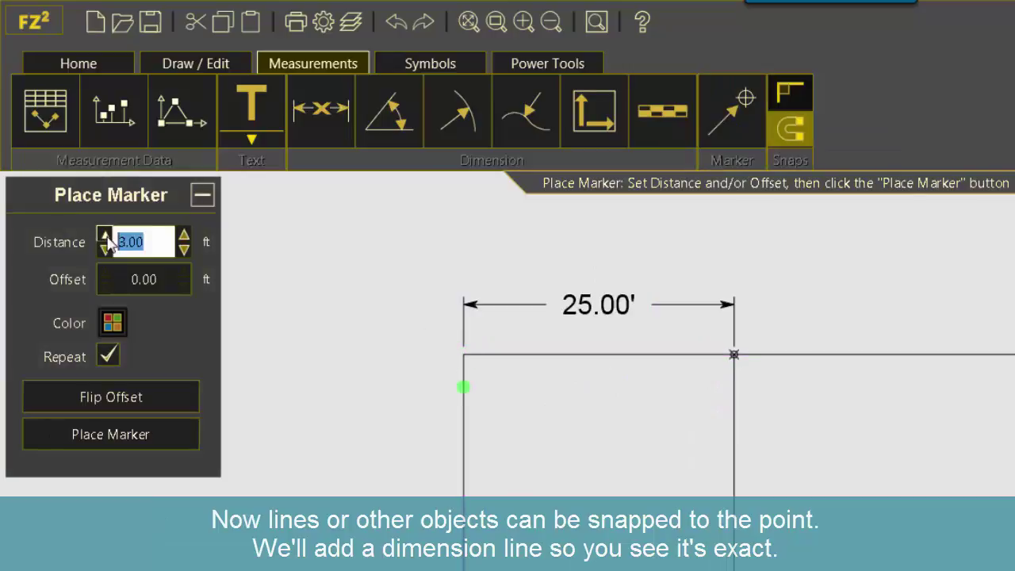
pyautogui.click(150, 438)
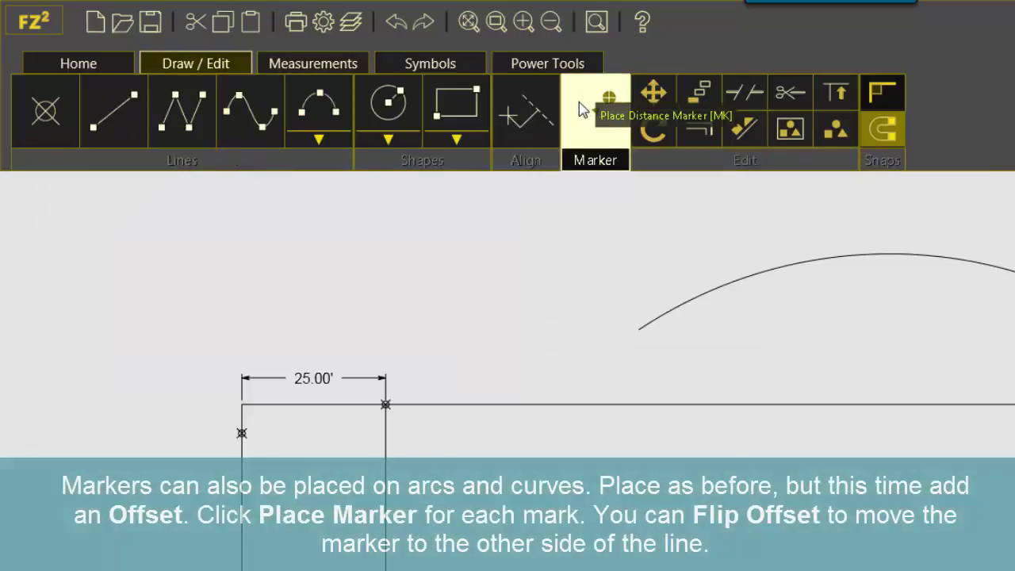
# Step: Place markers 5 ft off both sides of the arc using Flip Offset
pyautogui.click(587, 111)
pyautogui.click(716, 289)
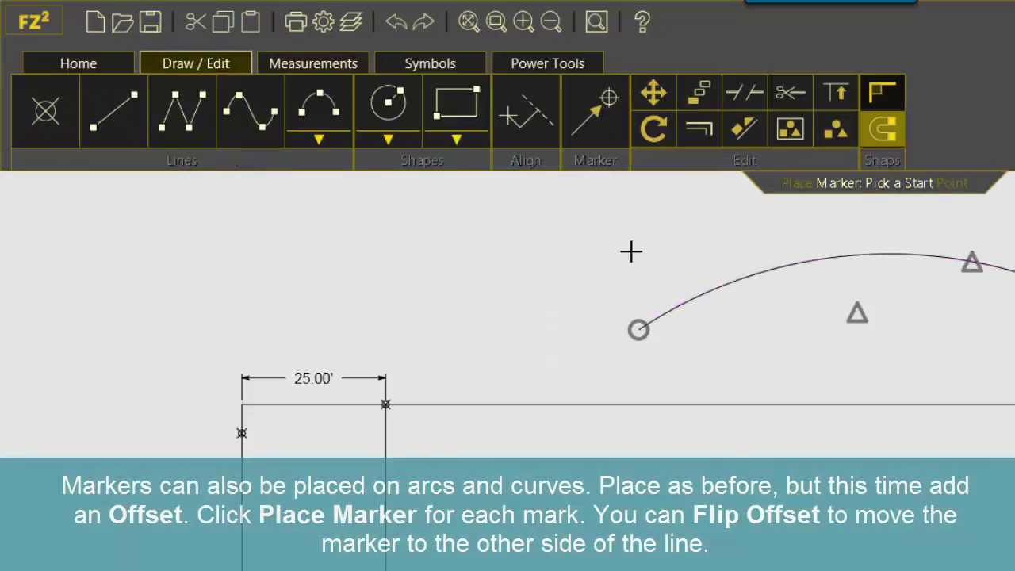
pyautogui.click(639, 330)
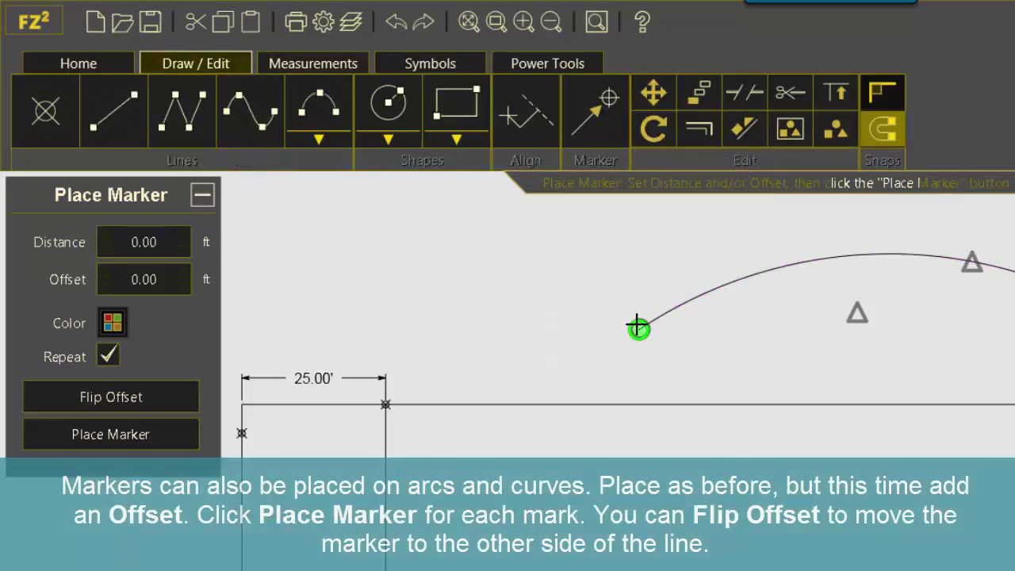
pyautogui.click(104, 237)
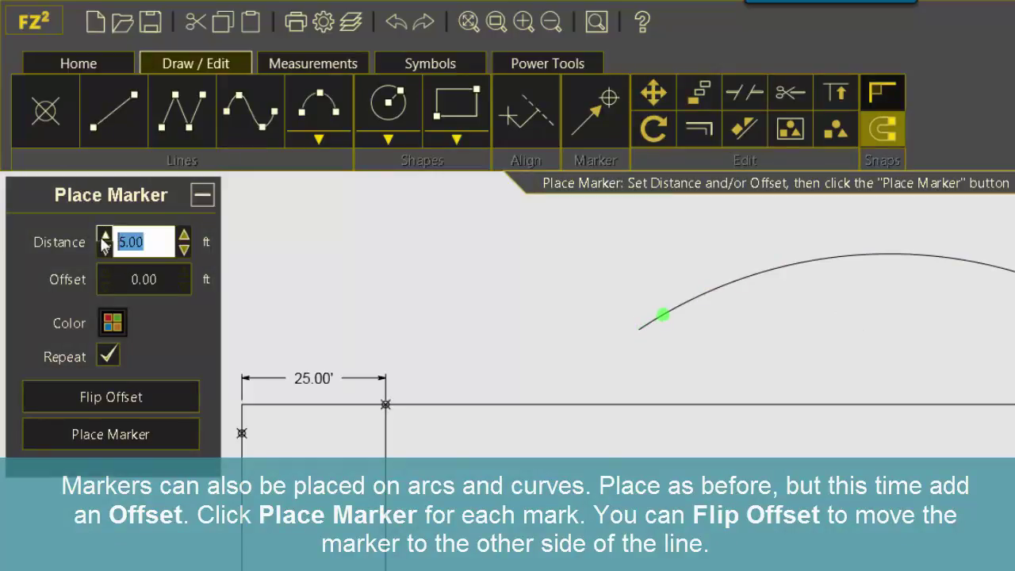
pyautogui.click(104, 273)
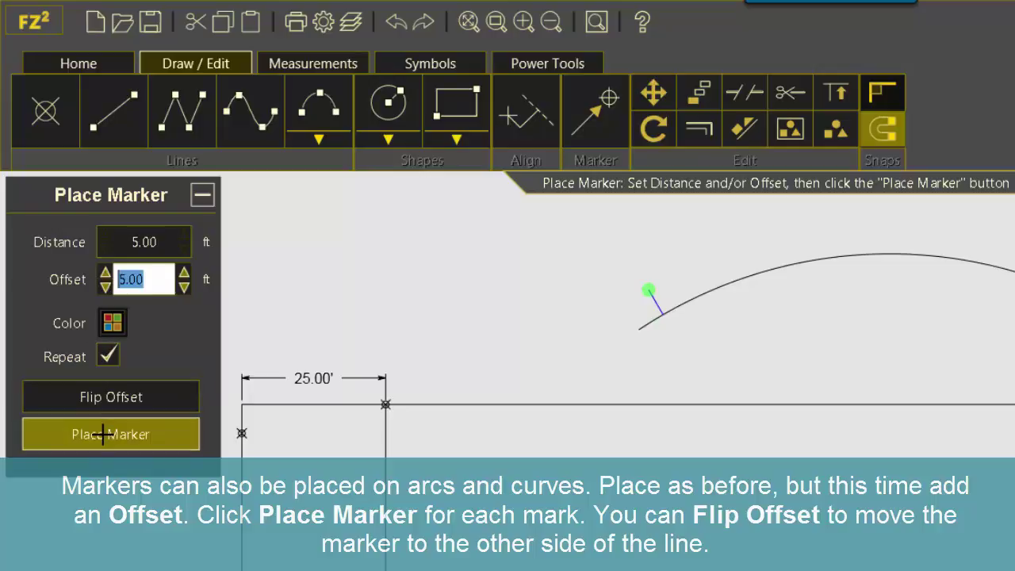
pyautogui.click(104, 434)
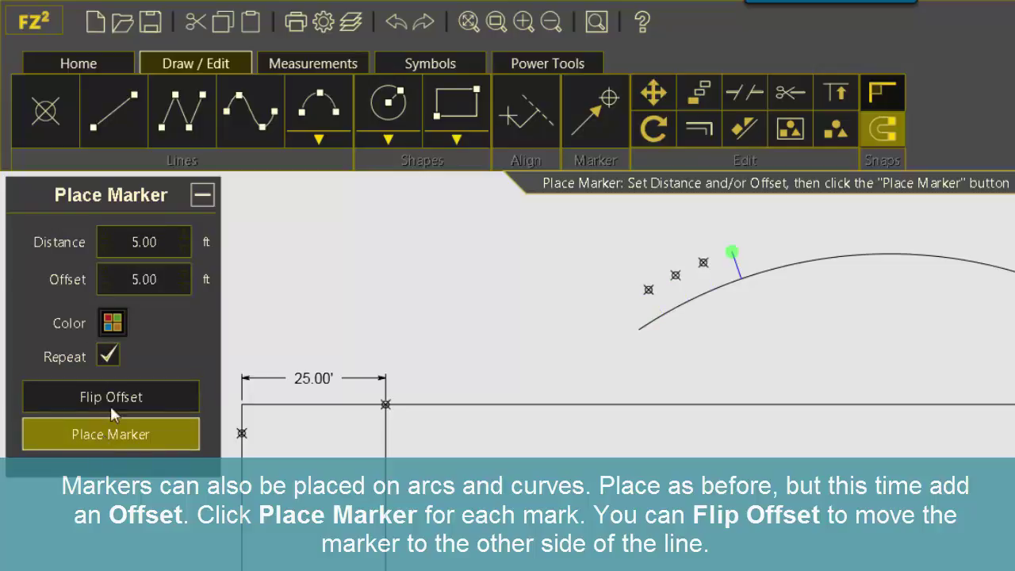
pyautogui.click(111, 397)
pyautogui.click(110, 442)
pyautogui.click(110, 442)
pyautogui.click(110, 443)
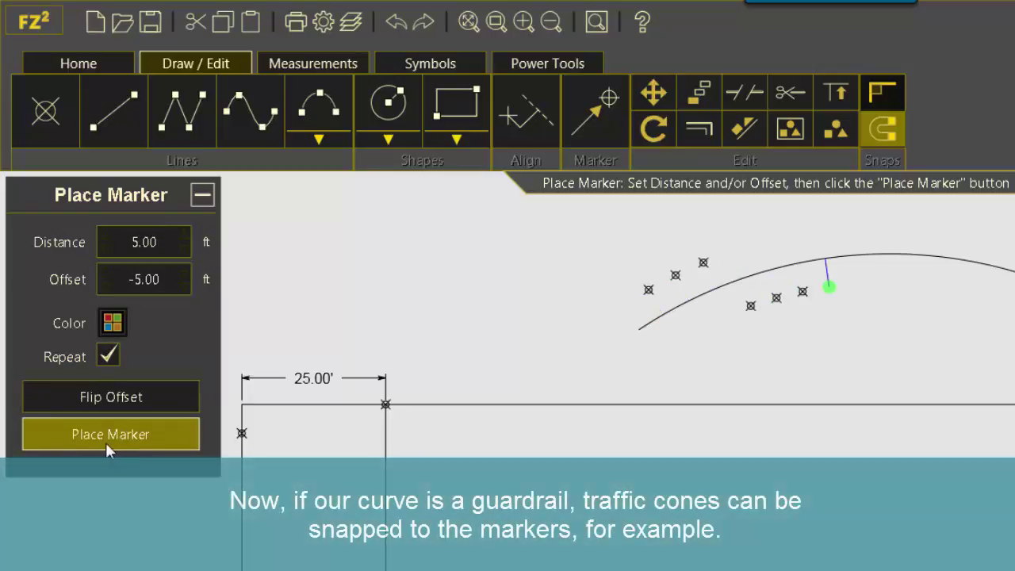
pyautogui.click(599, 103)
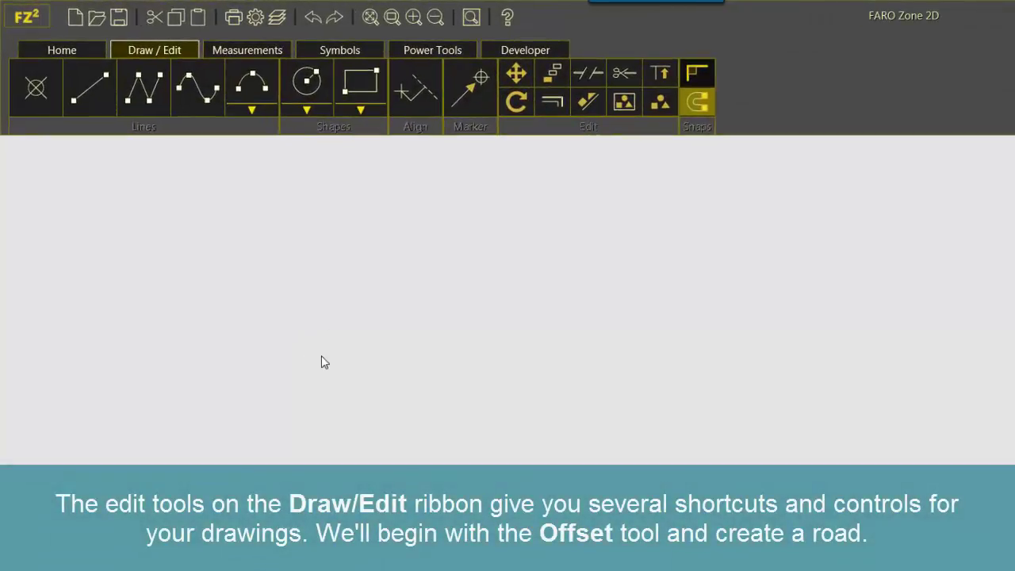
# Step: Draw a four-point wavy curve with the Continuous Line tool
pyautogui.click(143, 91)
pyautogui.click(273, 300)
pyautogui.click(416, 279)
pyautogui.click(609, 349)
pyautogui.doubleClick(841, 294)
pyautogui.scroll(2, 584, 386)
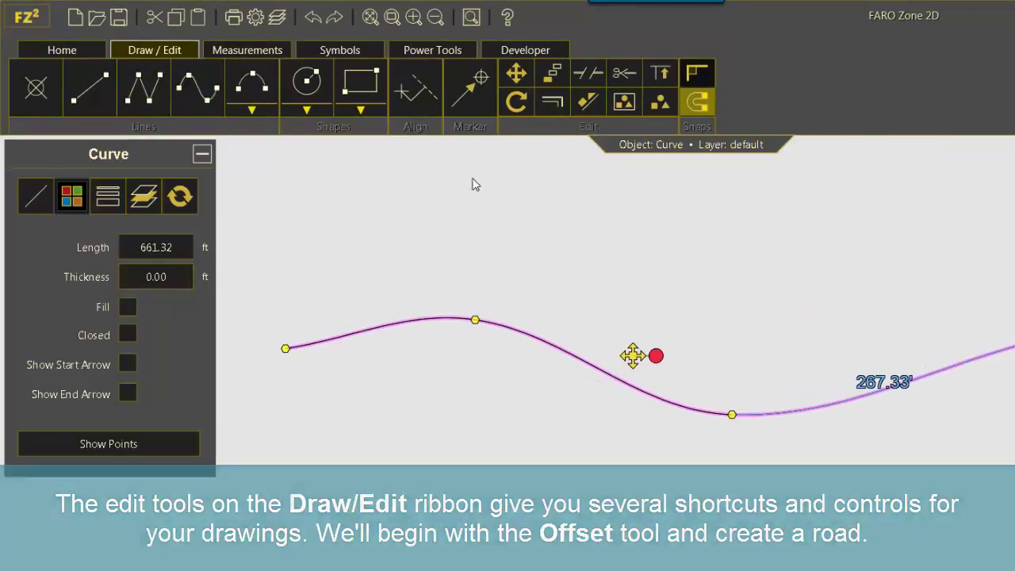
# Step: Offset a copy of the curve 12 ft above it using Fixed Distance
pyautogui.click(554, 105)
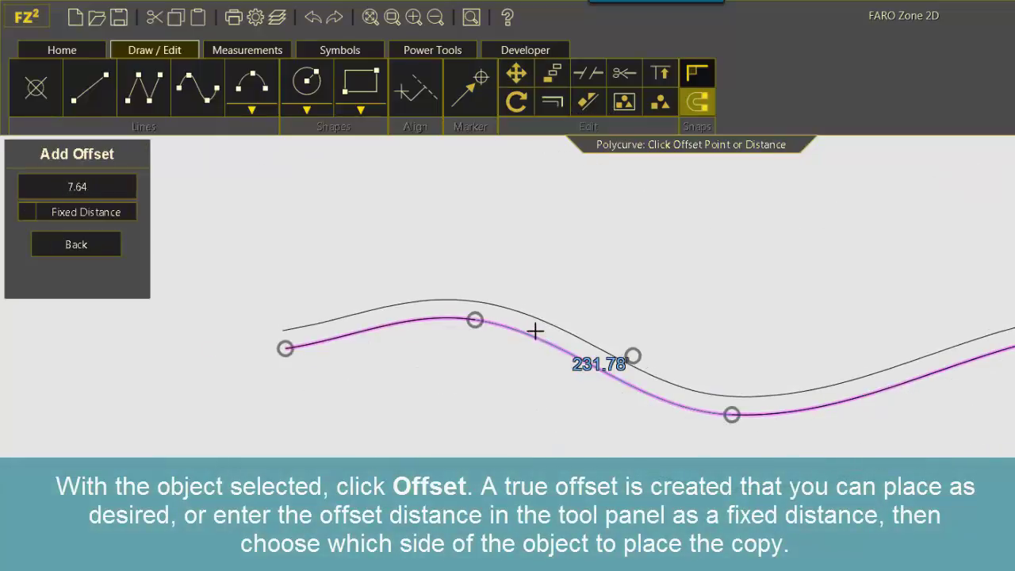
pyautogui.scroll(3, 535, 316)
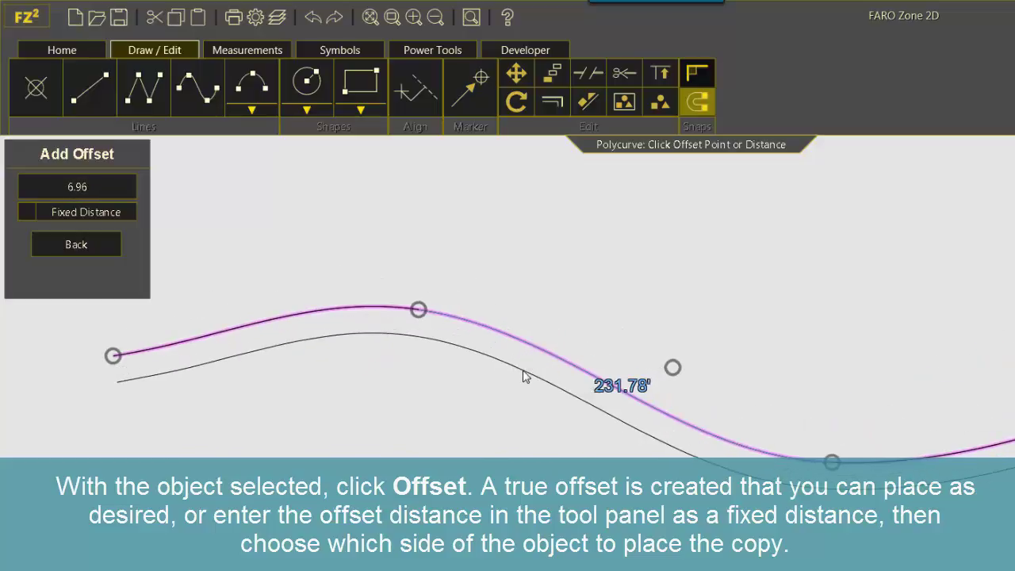
pyautogui.click(101, 191)
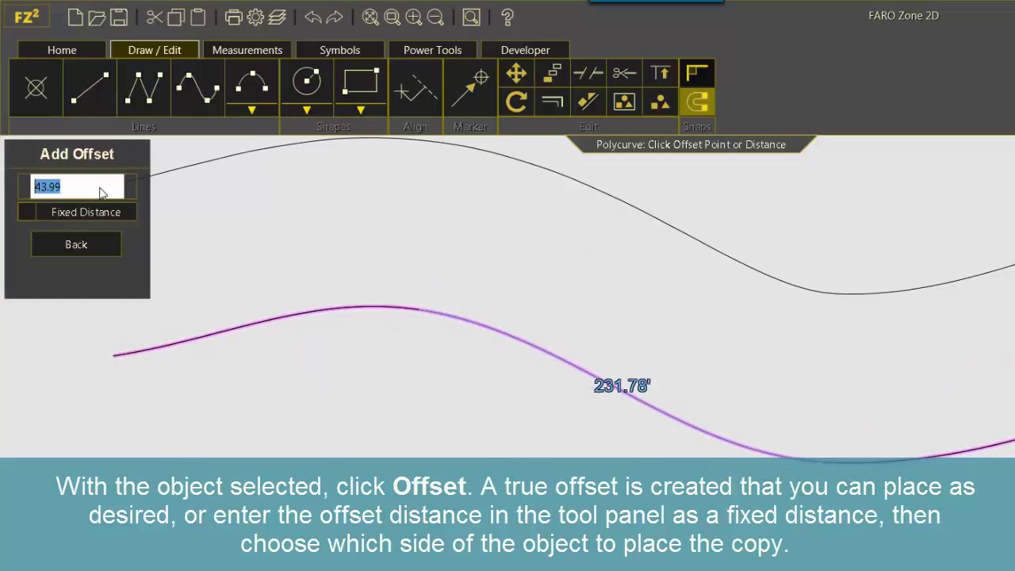
pyautogui.press('Return')
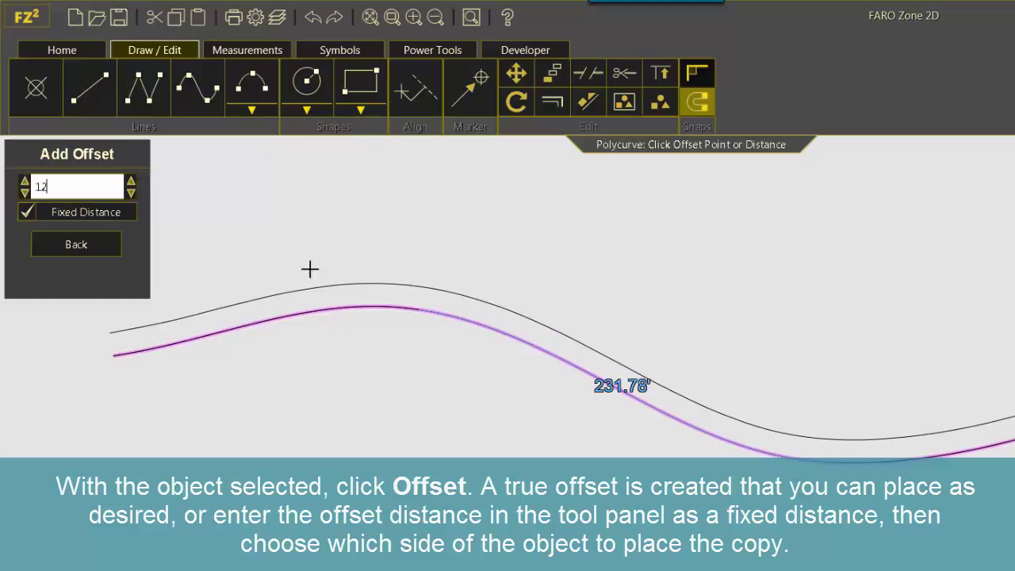
pyautogui.click(341, 281)
pyautogui.scroll(-2, 487, 420)
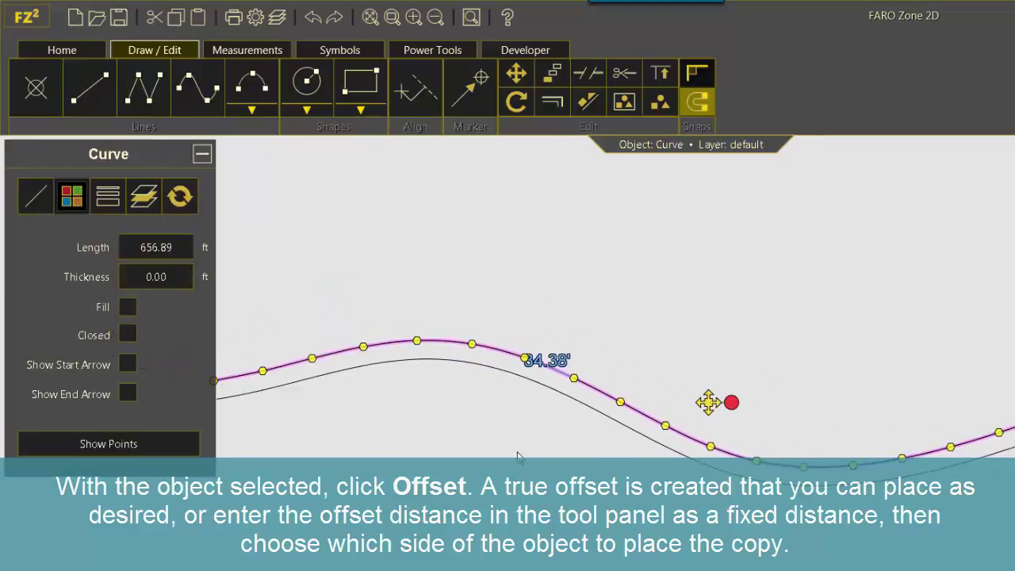
# Step: Offset another copy of the original lower curve at a new distance
pyautogui.click(418, 386)
pyautogui.press('space')
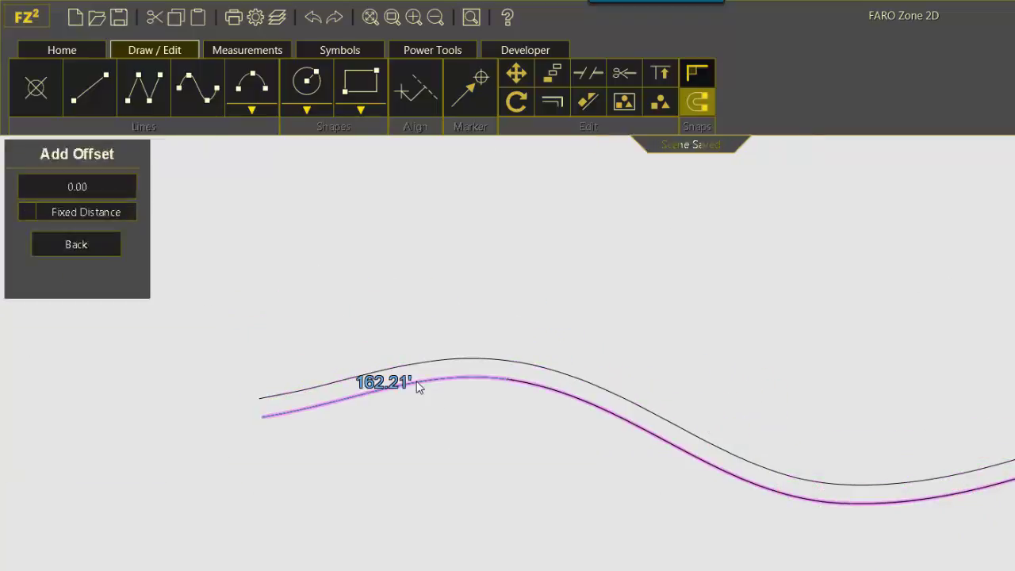
pyautogui.click(90, 186)
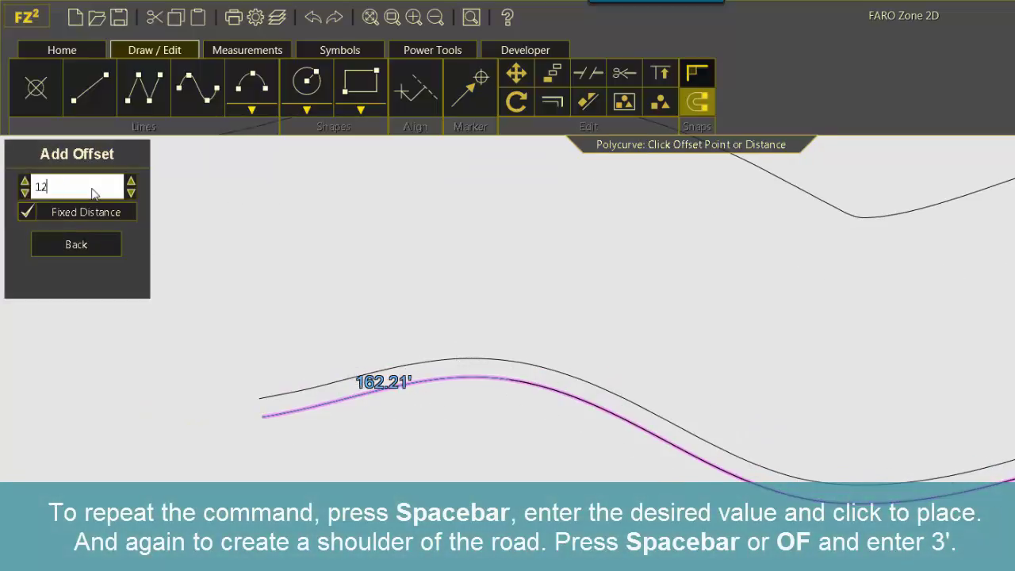
pyautogui.press('Return')
pyautogui.click(302, 398)
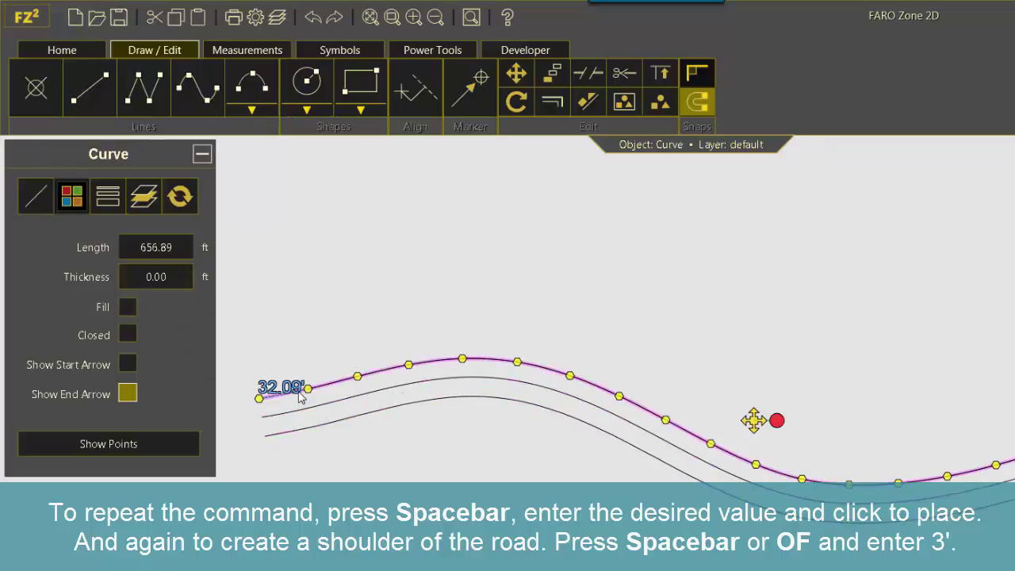
# Step: Add a 3 ft shoulder offset alongside the bottom curve
pyautogui.press('space')
pyautogui.click(95, 186)
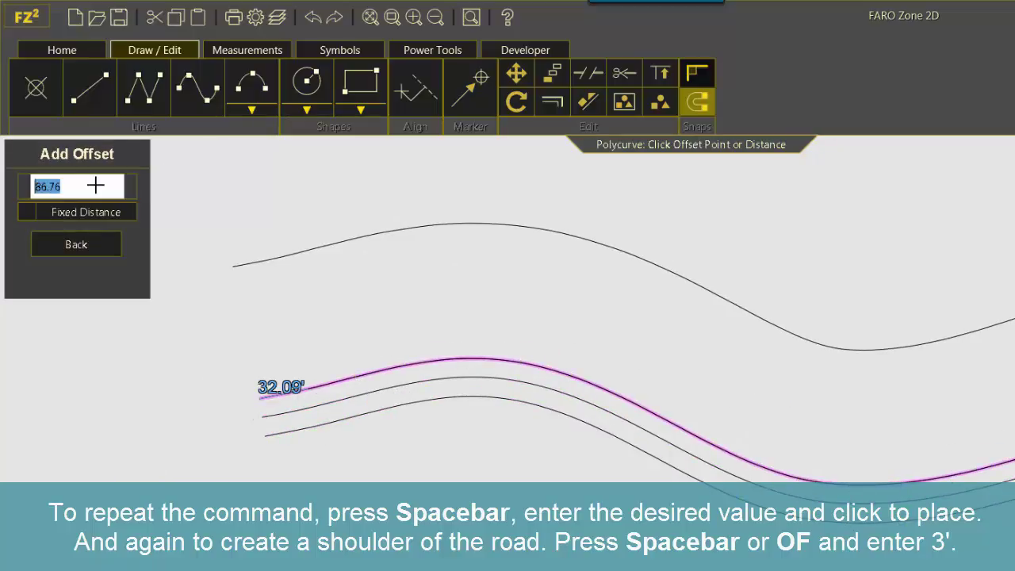
pyautogui.write('3')
pyautogui.press('Return')
pyautogui.click(325, 424)
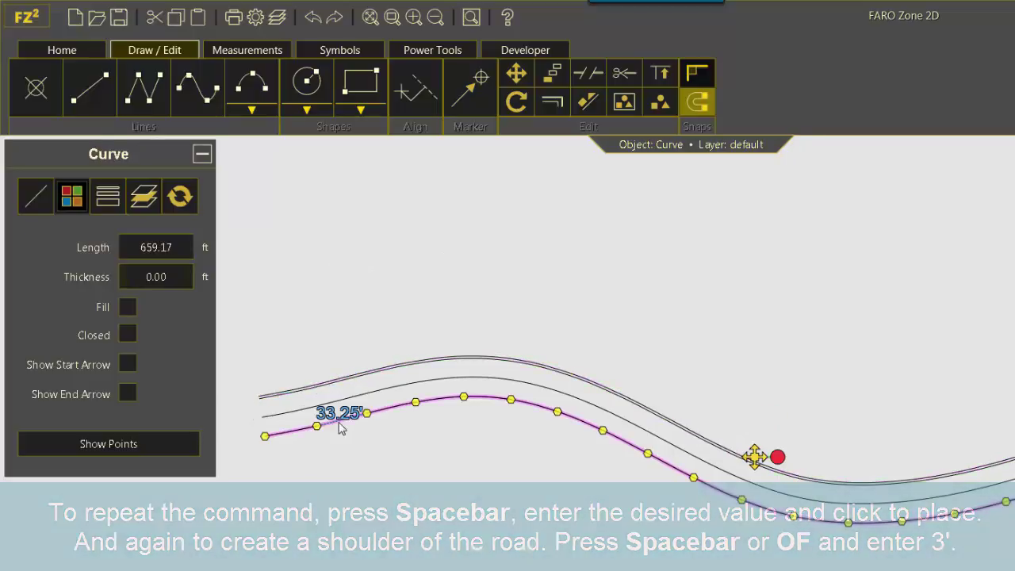
# Step: Repeat Offset with a 3 ft distance for the other shoulder
pyautogui.press('space')
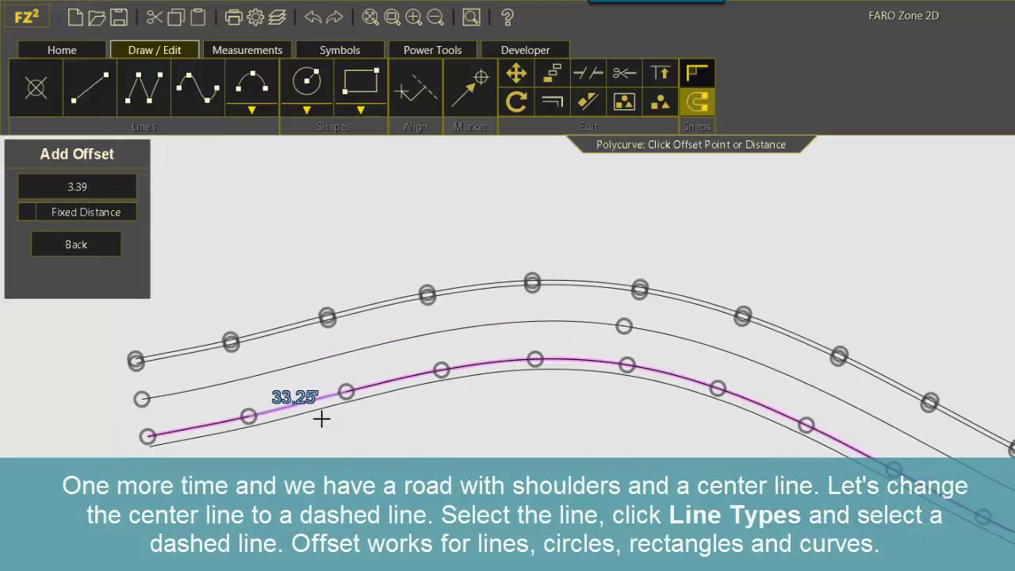
pyautogui.scroll(3, 384, 436)
pyautogui.click(100, 186)
pyautogui.write('3')
pyautogui.press('Return')
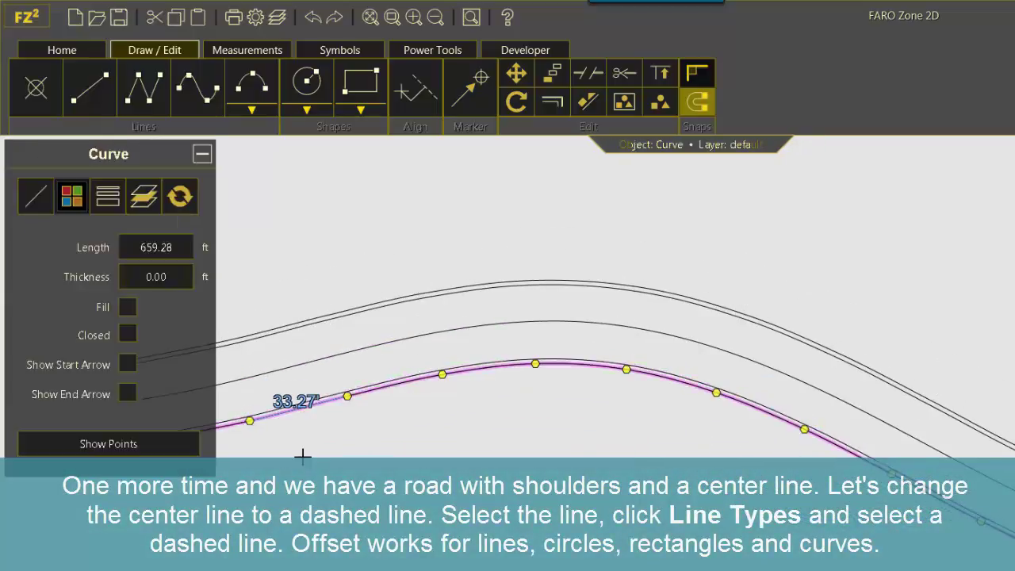
# Step: Place the last 3 ft shoulder curve, then make the centre line dashed (5 ft dashes, 10 ft gaps)
pyautogui.click(324, 487)
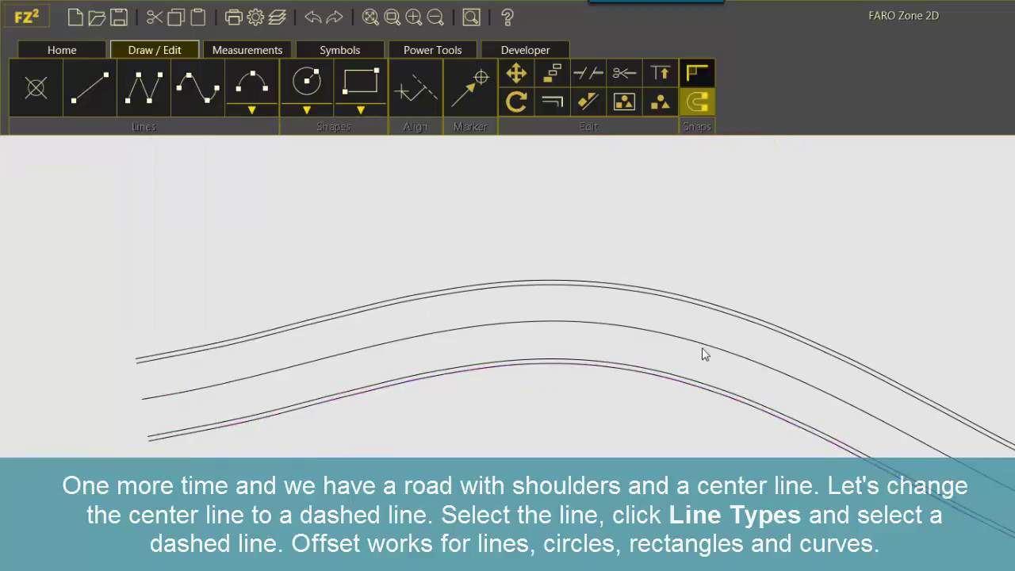
pyautogui.scroll(-2, 587, 357)
pyautogui.click(539, 336)
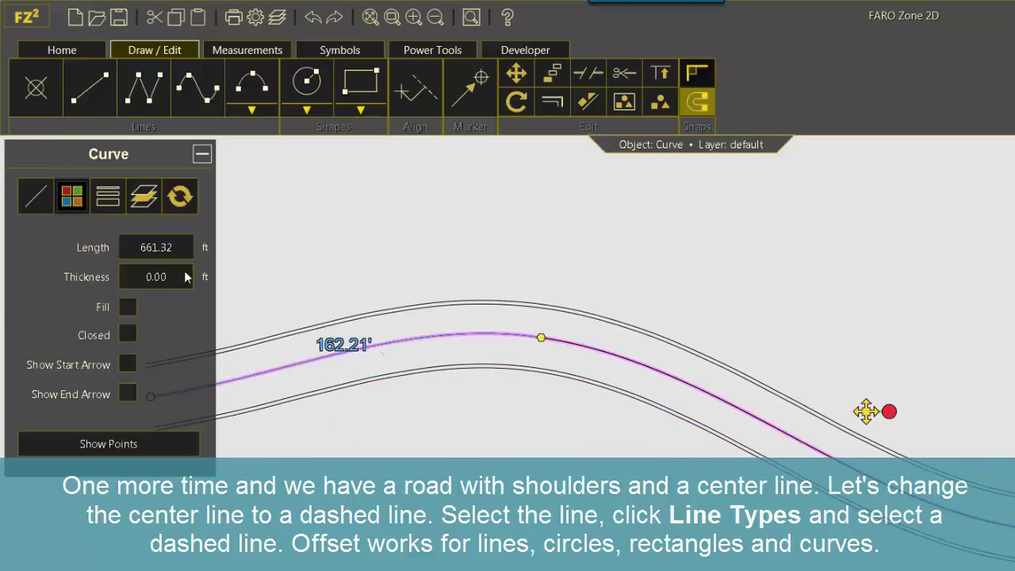
pyautogui.click(26, 201)
pyautogui.click(90, 200)
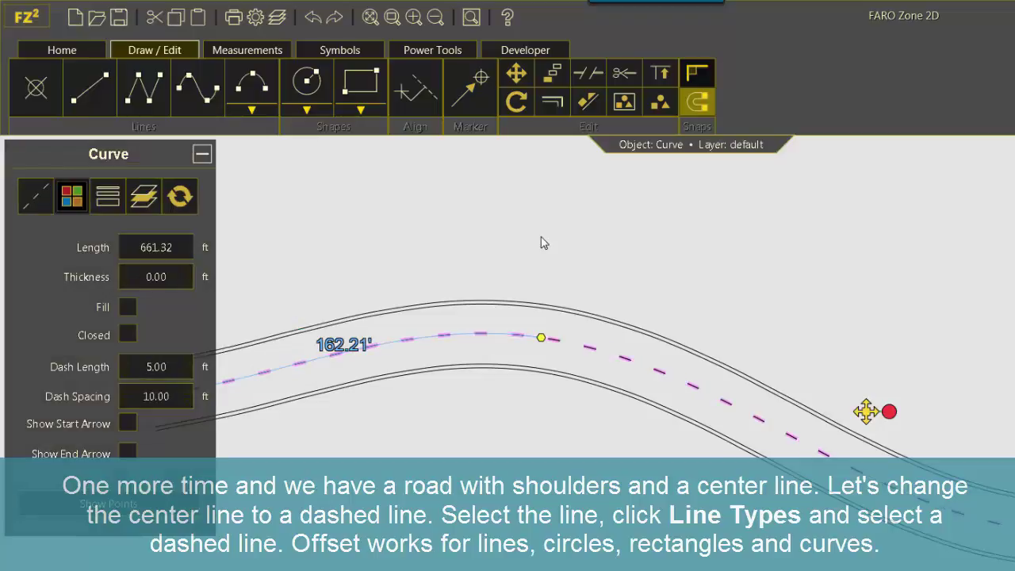
pyautogui.click(542, 242)
pyautogui.scroll(-3, 575, 386)
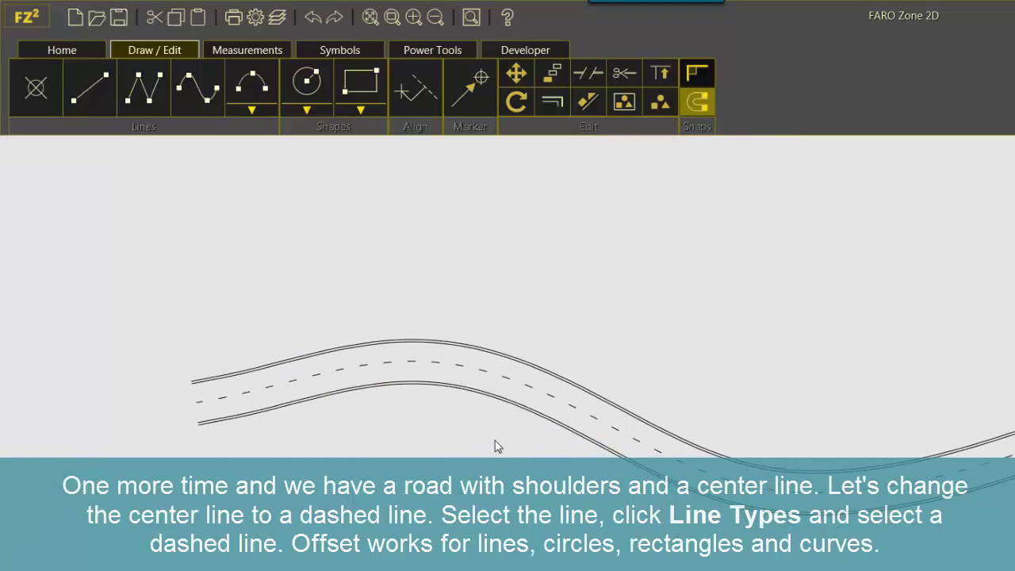
pyautogui.scroll(2, 475, 444)
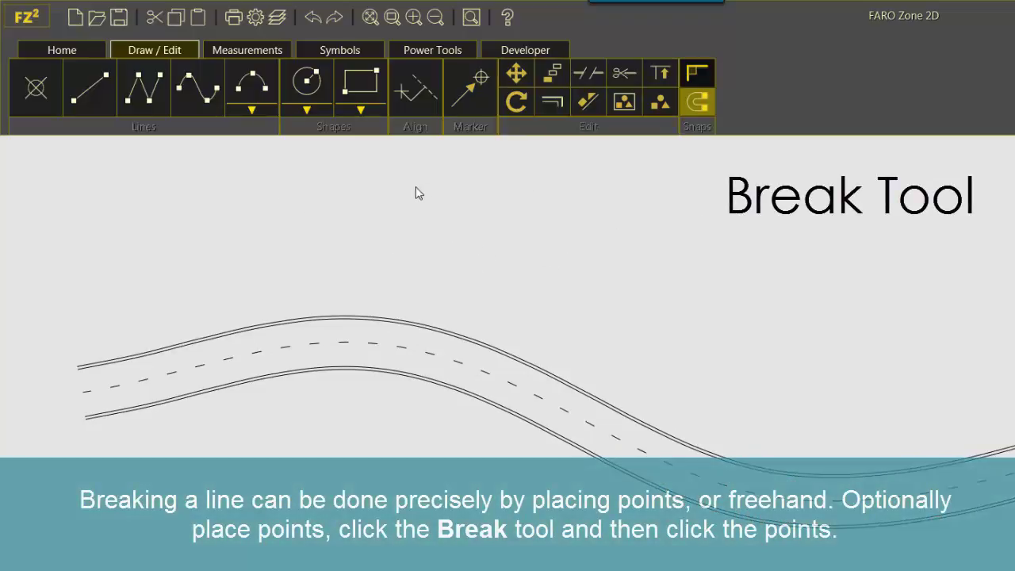
# Step: Place a point on the upper road edge and break that curve between two points
pyautogui.click(36, 87)
pyautogui.click(221, 320)
pyautogui.scroll(5, 297, 304)
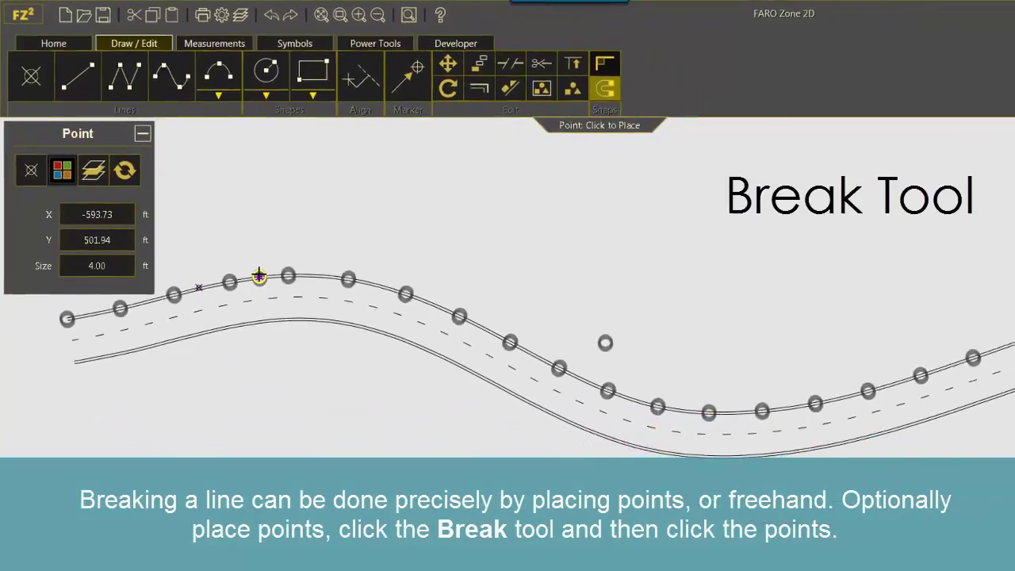
pyautogui.press('Escape')
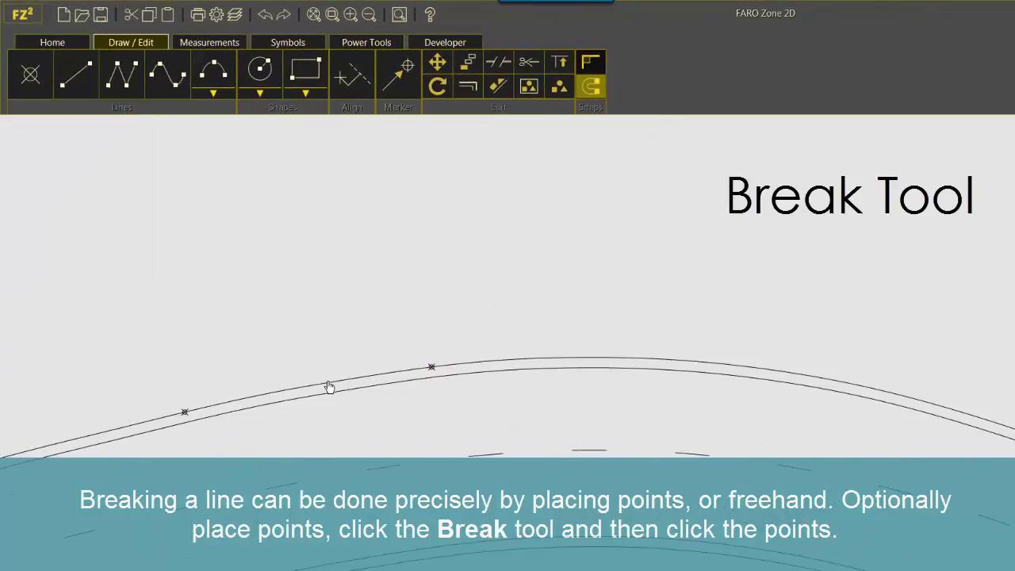
pyautogui.click(330, 386)
pyautogui.click(529, 62)
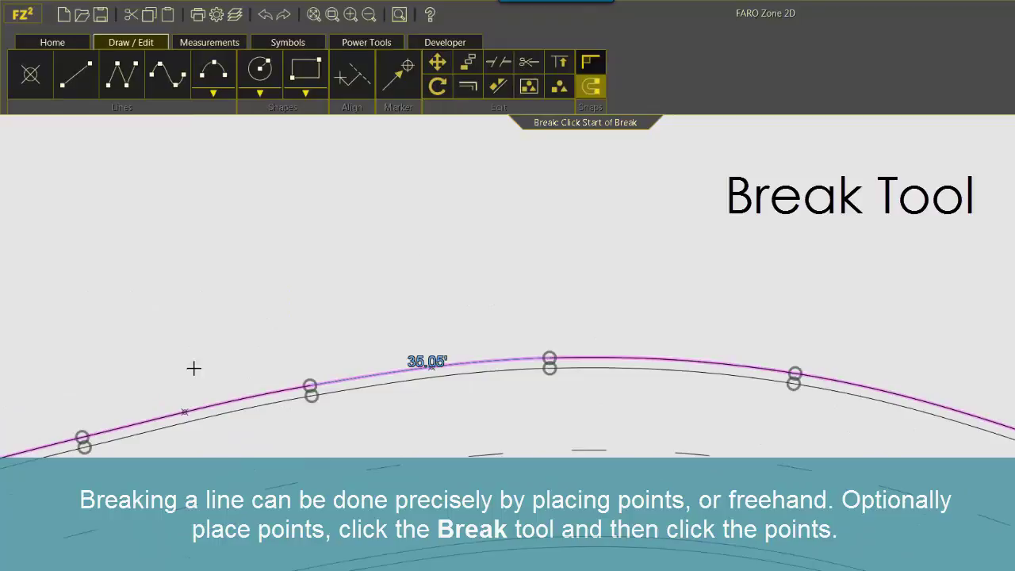
pyautogui.click(183, 410)
pyautogui.click(430, 366)
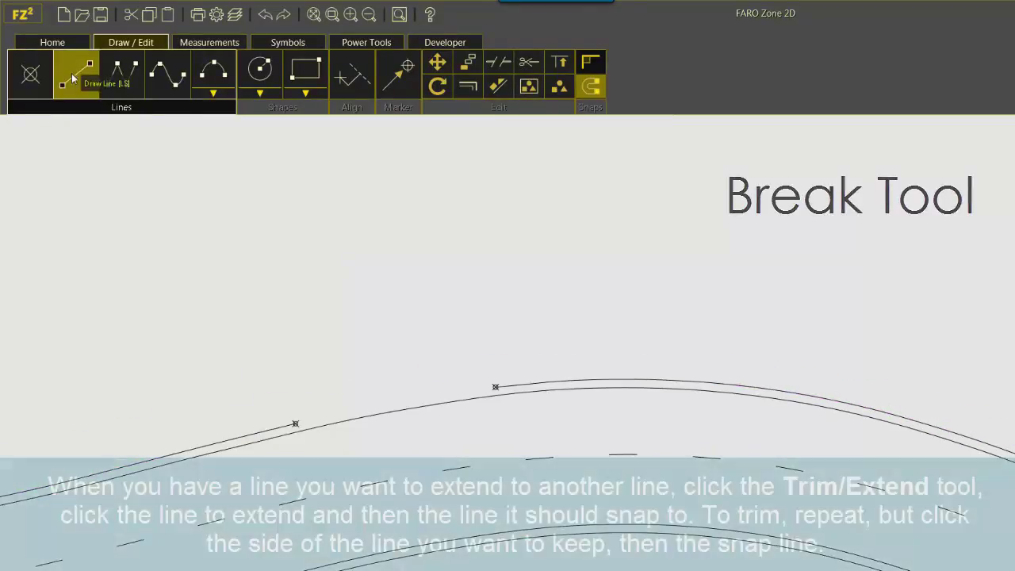
# Step: Draw a vertical line and near-horizontal lines above the road
pyautogui.click(71, 77)
pyautogui.click(342, 176)
pyautogui.click(361, 364)
pyautogui.click(550, 183)
pyautogui.click(377, 199)
pyautogui.click(572, 252)
# Step: Finish the third line and extend the upper line to the vertical line
pyautogui.click(255, 294)
pyautogui.press('Escape')
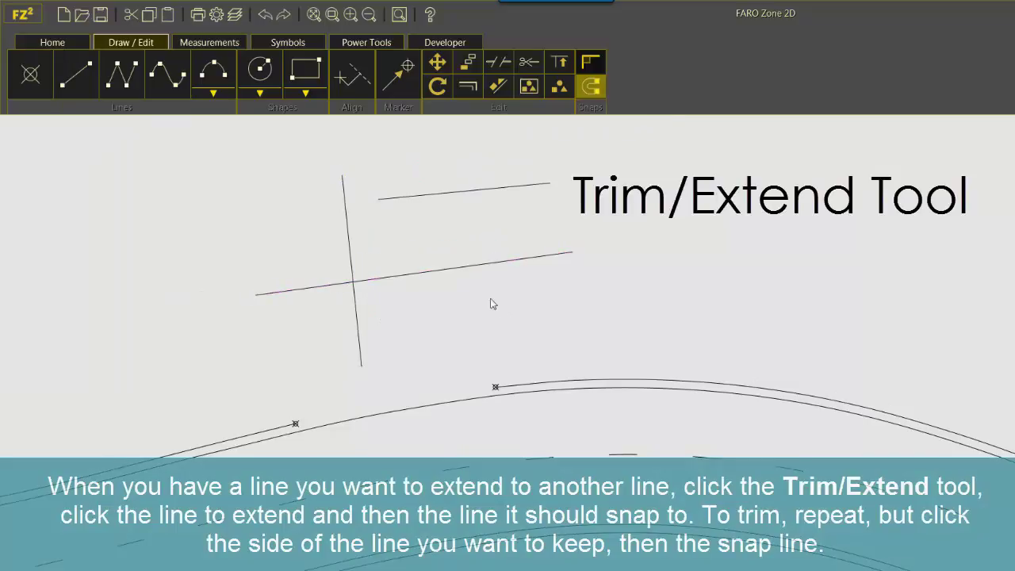
pyautogui.click(559, 65)
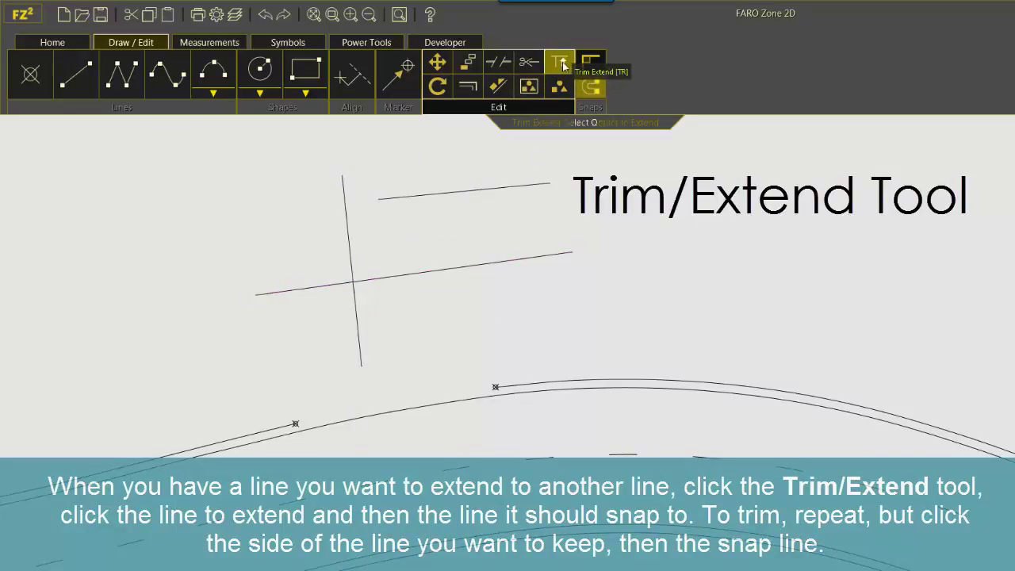
pyautogui.click(433, 198)
pyautogui.click(345, 219)
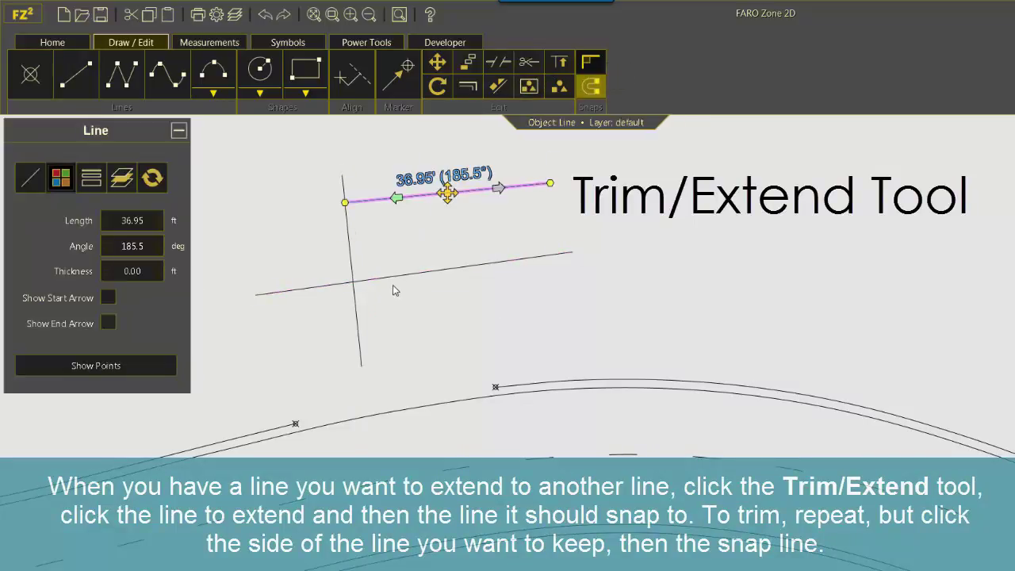
# Step: Trim the lower line back at the vertical line
pyautogui.click(565, 65)
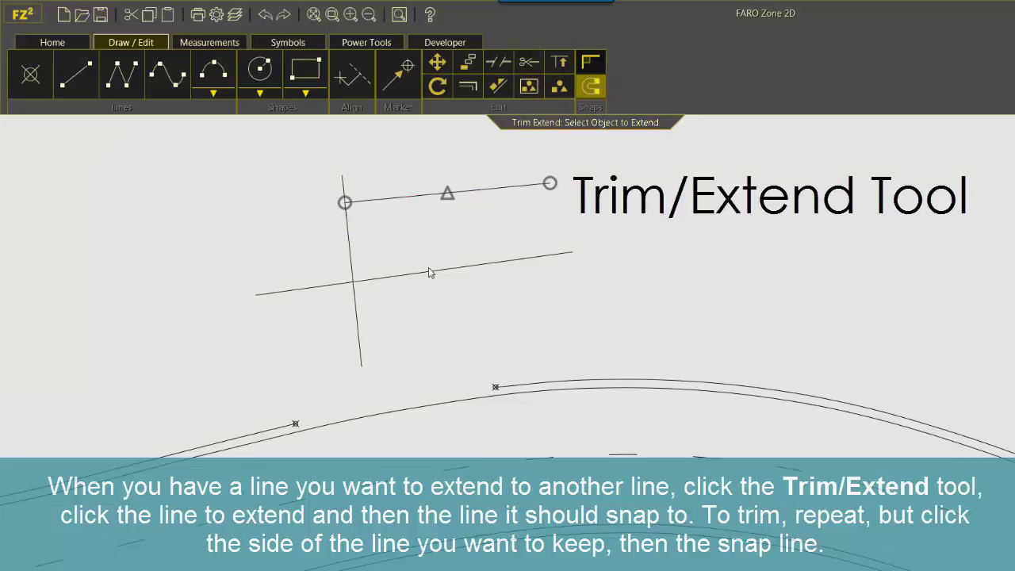
pyautogui.click(418, 273)
pyautogui.click(352, 248)
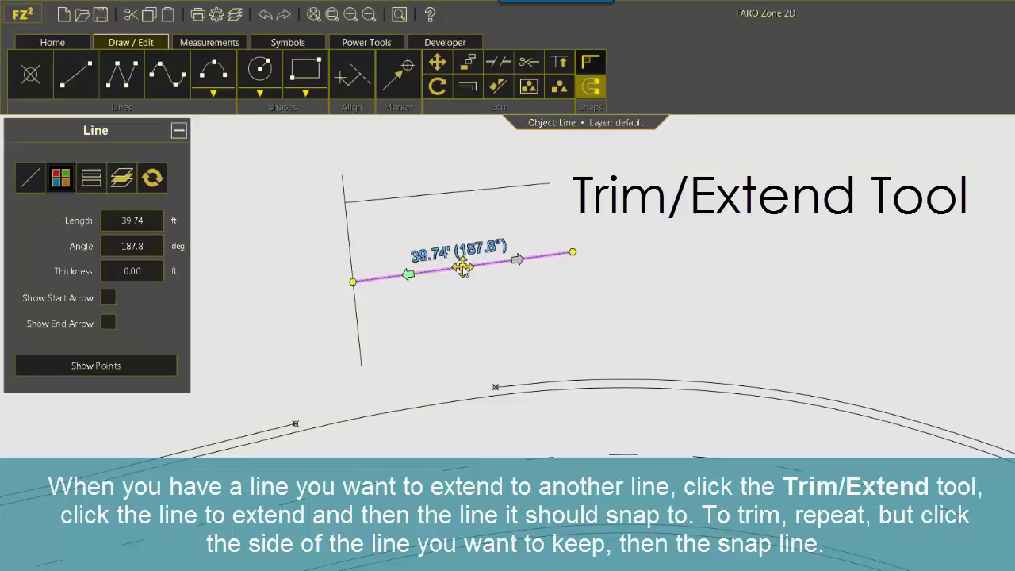
pyautogui.moveTo(463, 268); pyautogui.dragTo(555, 266)
# Step: Drag the line-end grips so both lines end exactly at the vertical line
pyautogui.click(468, 191)
pyautogui.moveTo(448, 189); pyautogui.dragTo(401, 212)
pyautogui.click(487, 279)
pyautogui.moveTo(498, 283); pyautogui.dragTo(354, 295)
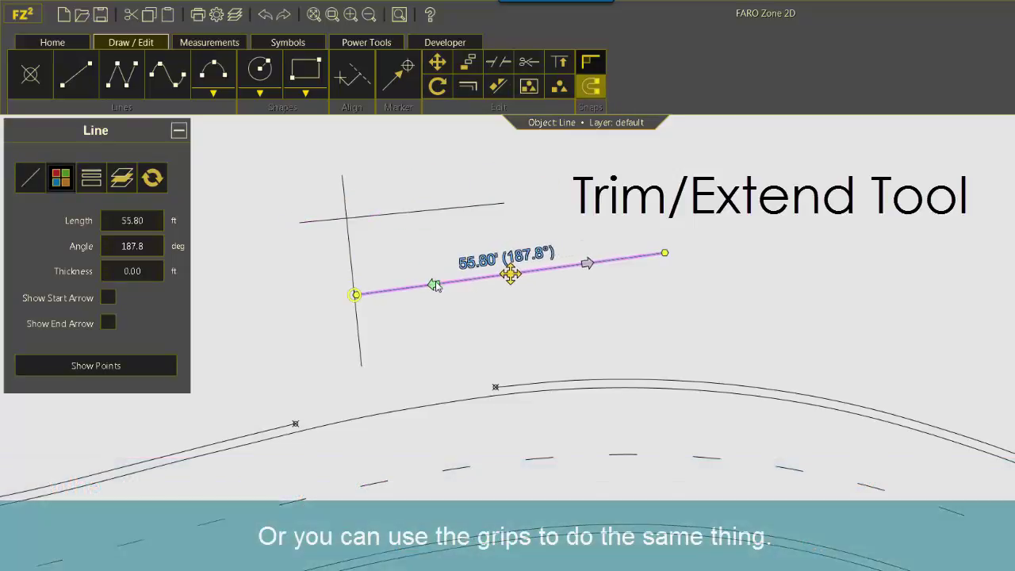
pyautogui.click(351, 218)
pyautogui.moveTo(351, 218); pyautogui.dragTo(347, 217)
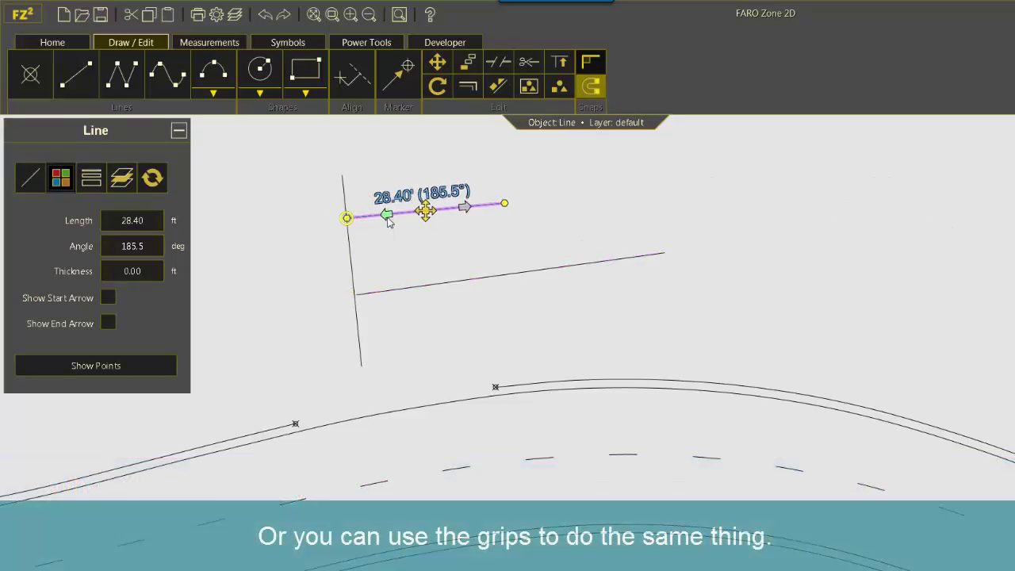
pyautogui.click(523, 206)
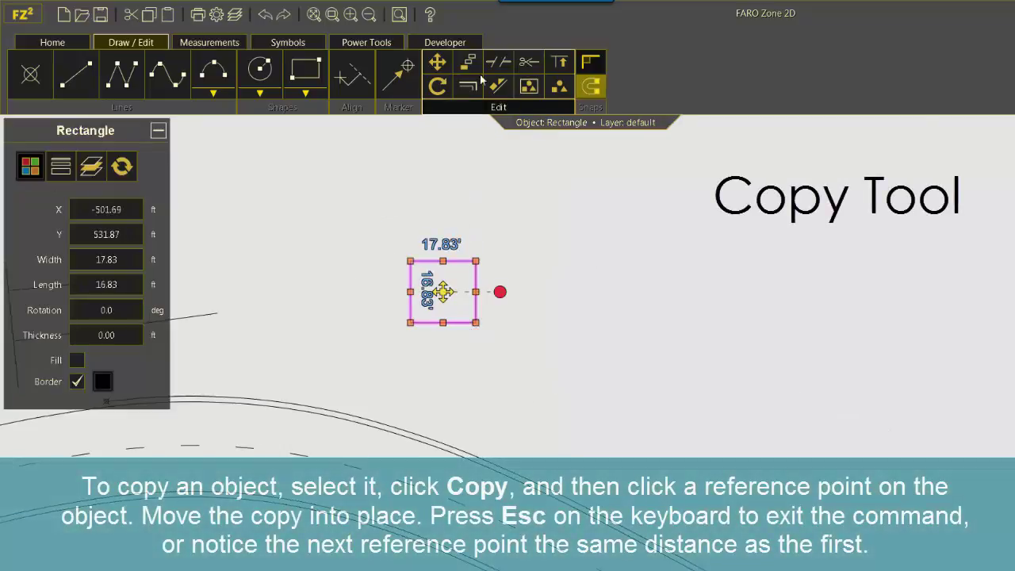
# Step: Copy the square from its centre into a row of four and a second row 25 ft below
pyautogui.click(469, 65)
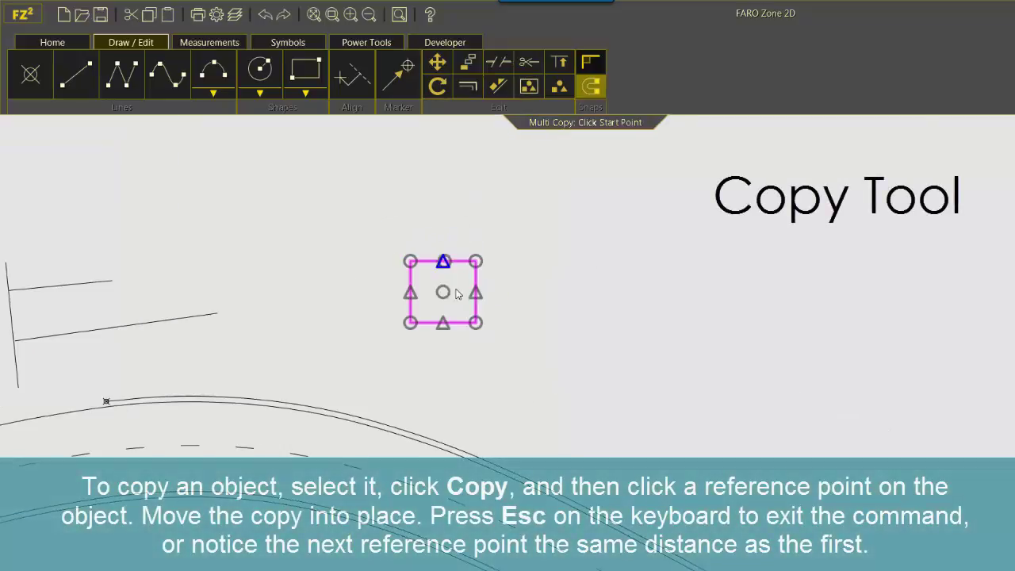
pyautogui.click(443, 290)
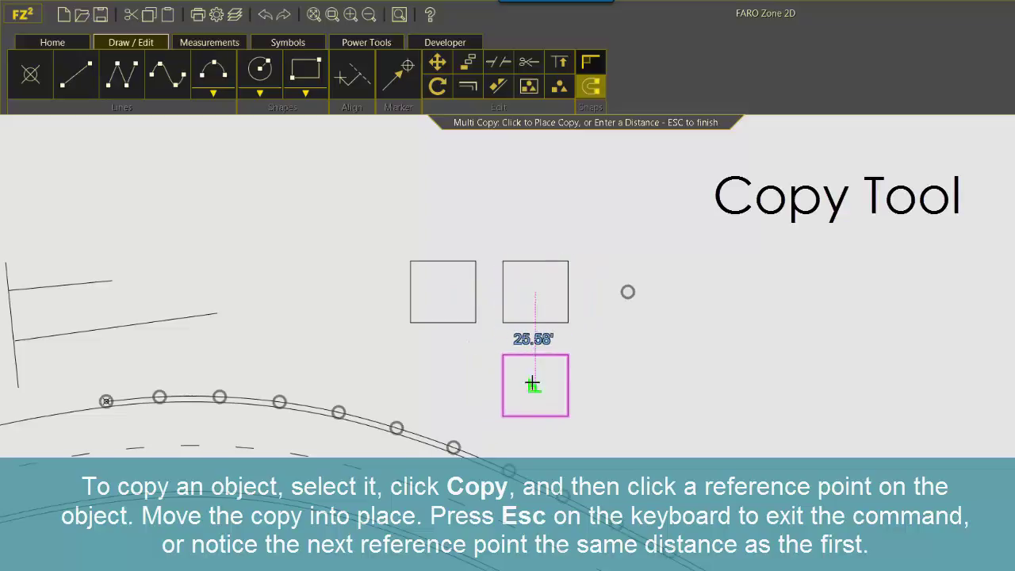
pyautogui.click(627, 292)
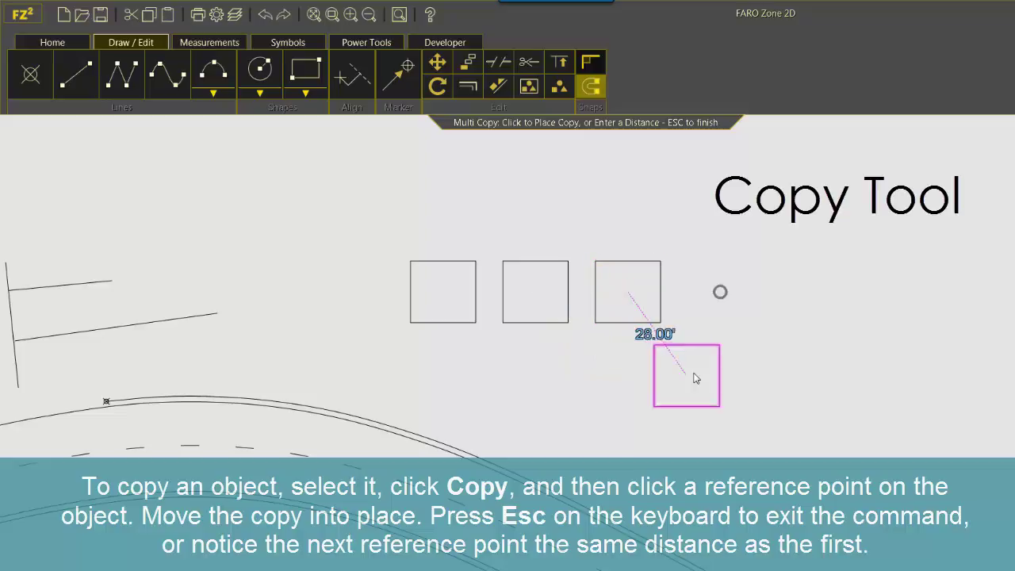
pyautogui.click(719, 292)
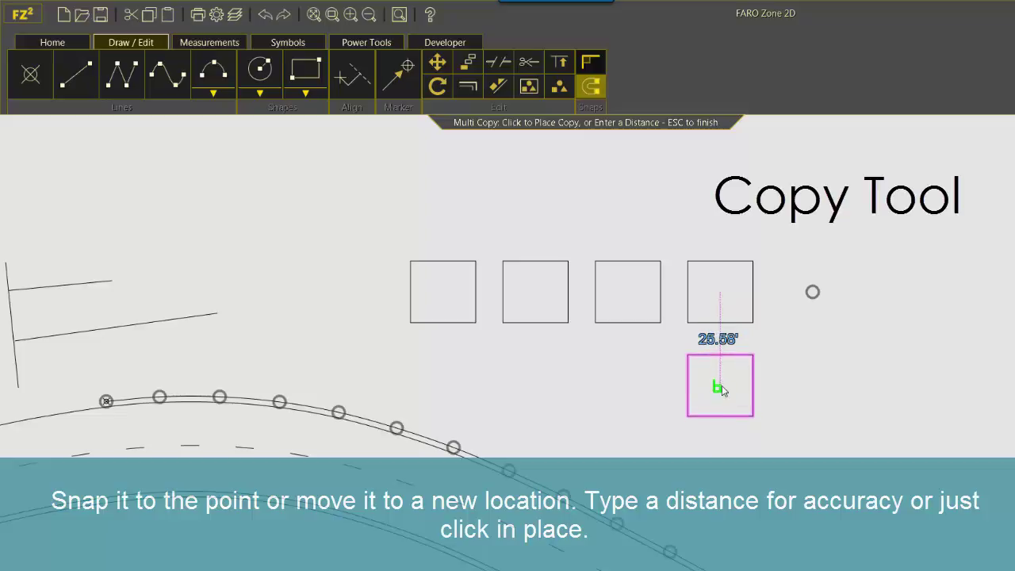
pyautogui.write('25')
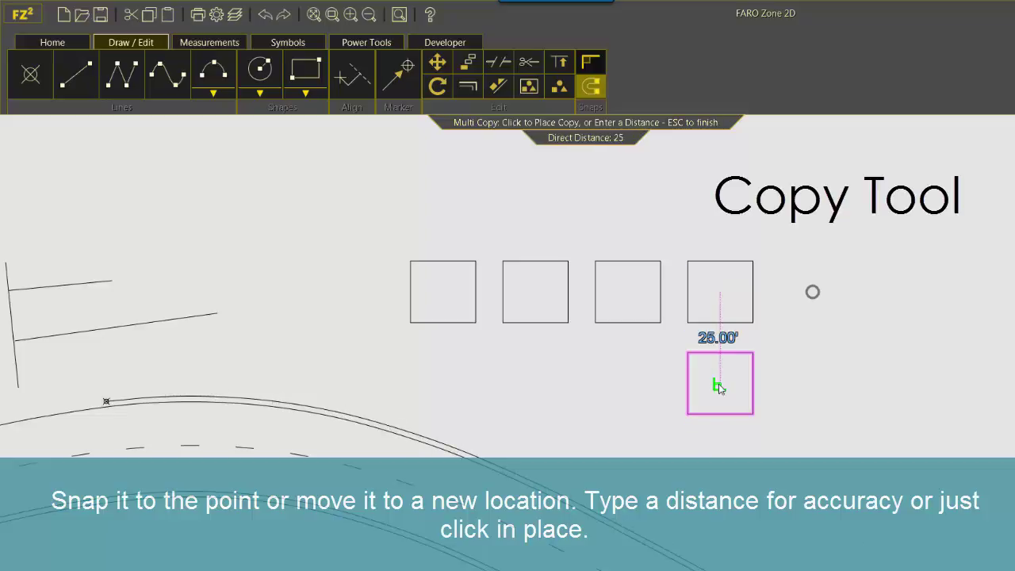
pyautogui.press('Return')
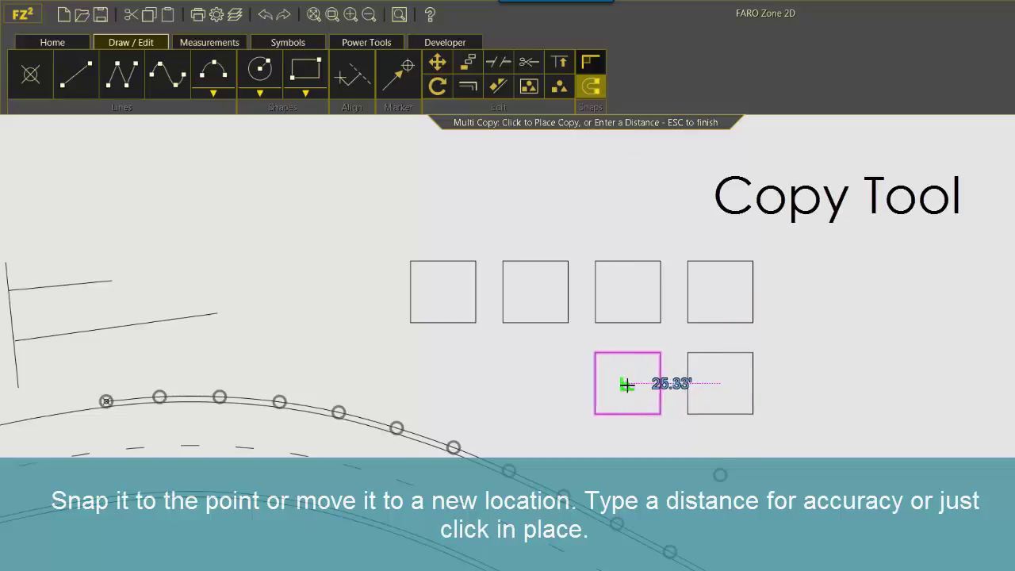
pyautogui.click(535, 384)
pyautogui.click(442, 384)
pyautogui.press('Escape')
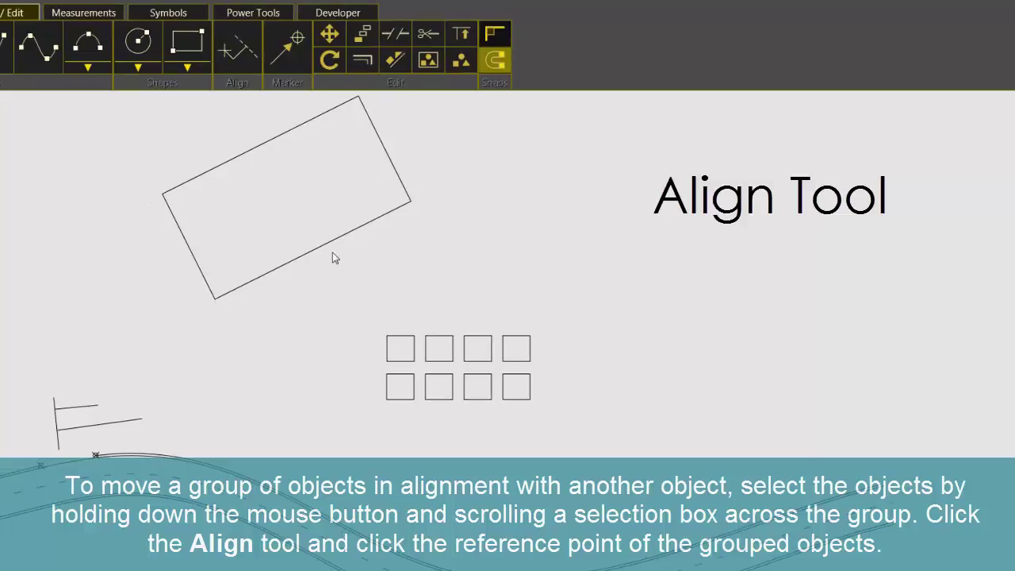
# Step: Align the eight squares to the tilted rectangle's bottom-left corner and lower edge
pyautogui.moveTo(340, 310); pyautogui.dragTo(582, 437)
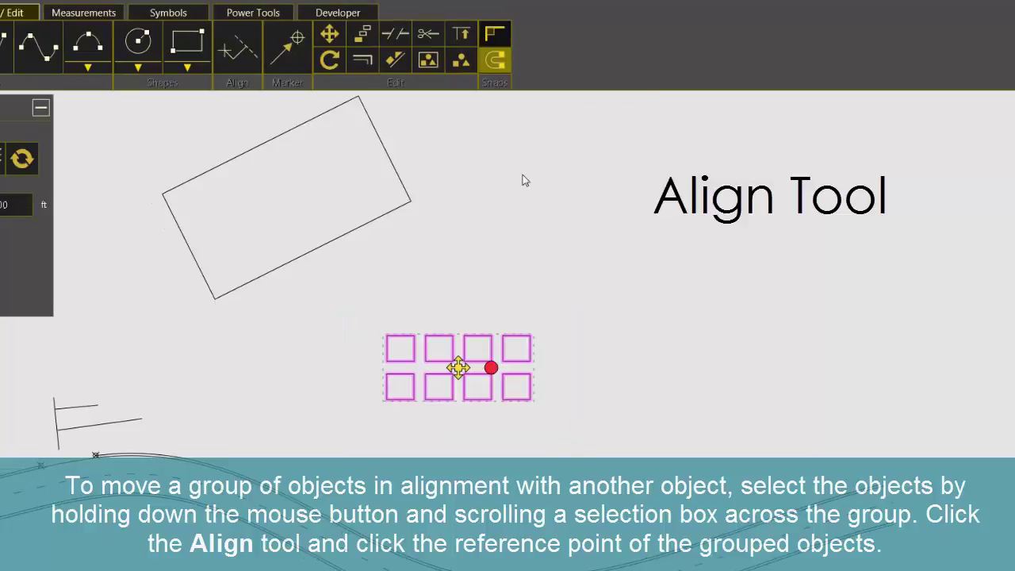
pyautogui.click(393, 61)
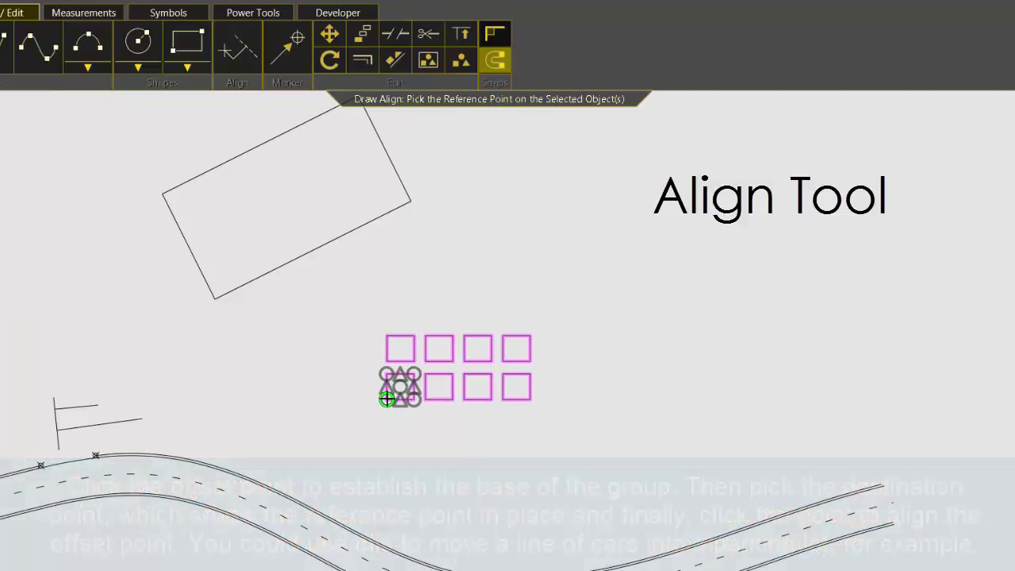
pyautogui.click(386, 399)
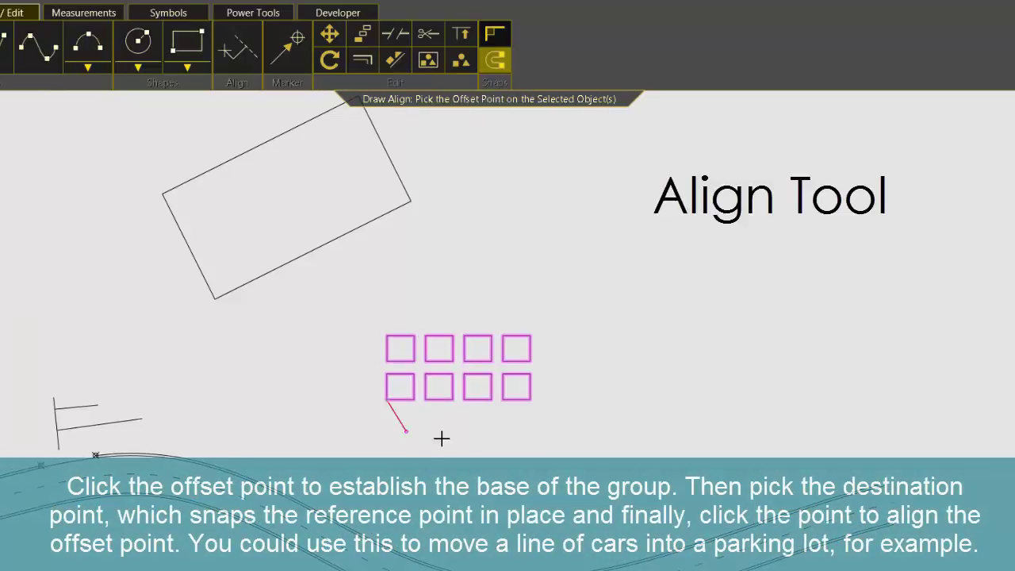
pyautogui.click(531, 399)
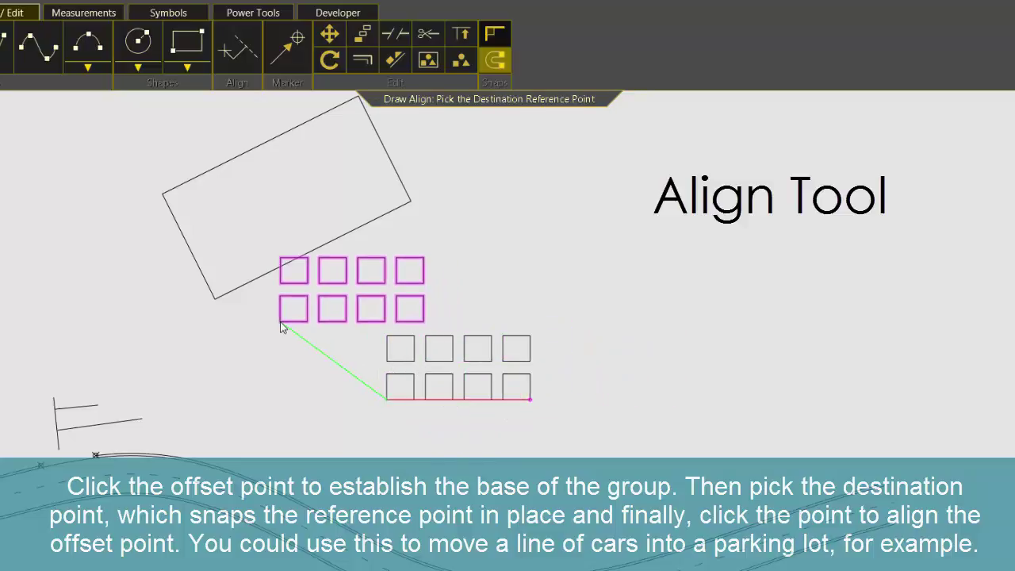
pyautogui.click(215, 297)
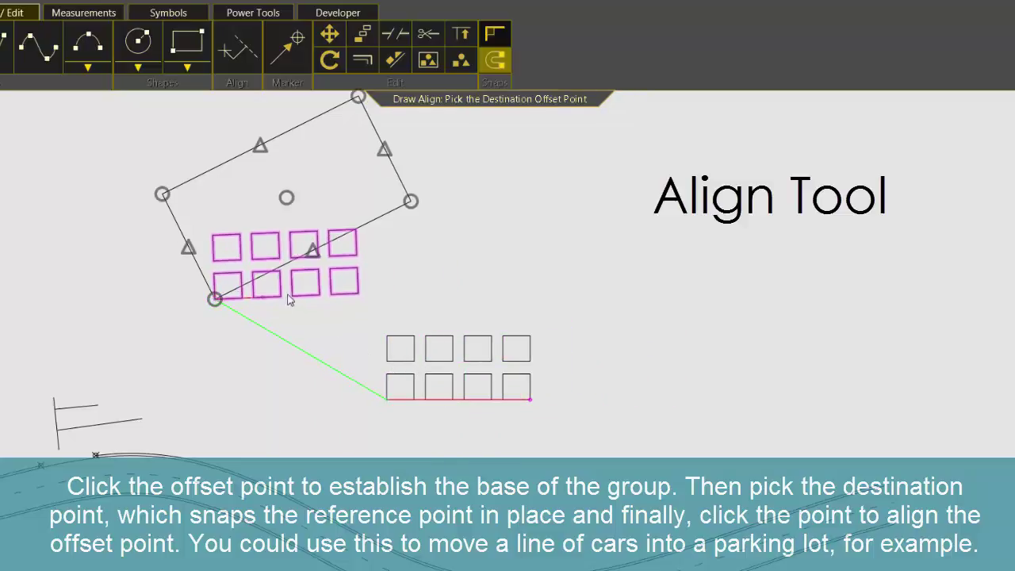
pyautogui.click(404, 204)
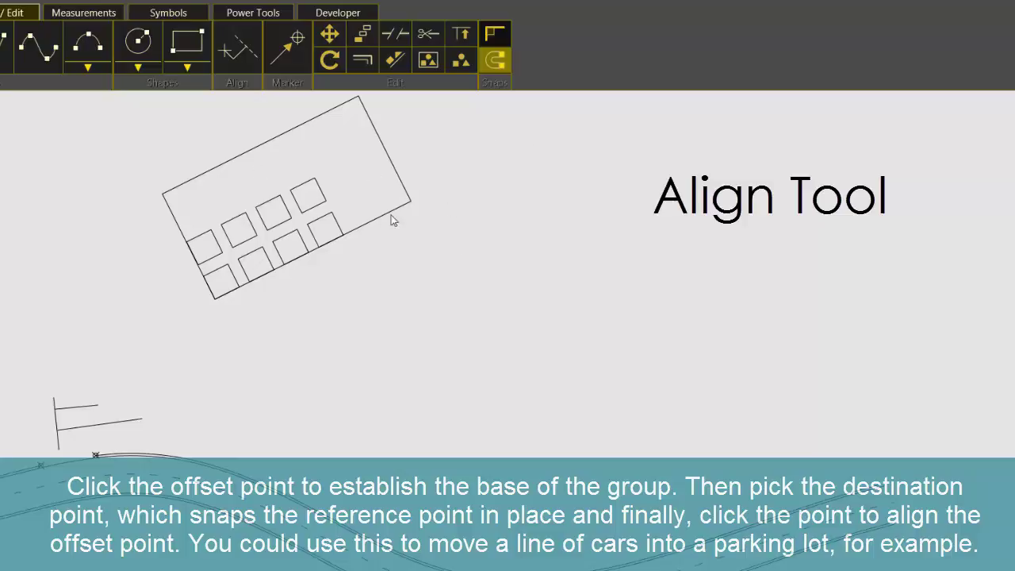
# Step: Recentre the view and select the tilted rectangle together with all eight squares
pyautogui.scroll(-2, 328, 135)
pyautogui.moveTo(328, 136); pyautogui.dragTo(392, 211, button='middle')
pyautogui.click(384, 258)
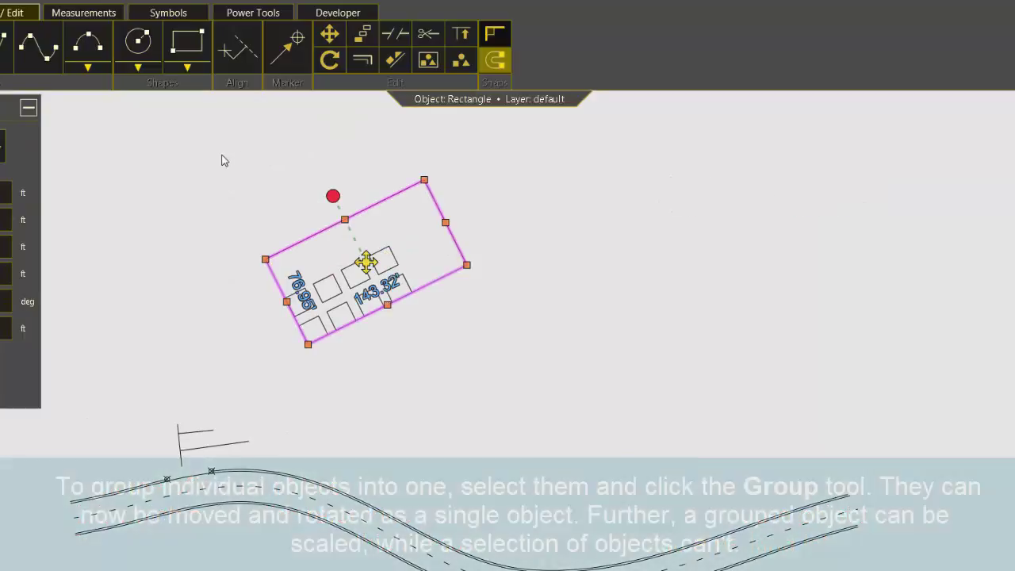
pyautogui.moveTo(220, 151); pyautogui.dragTo(553, 403)
# Step: Group the shapes, move the group right and rotate it level, then ungroup it
pyautogui.click(428, 62)
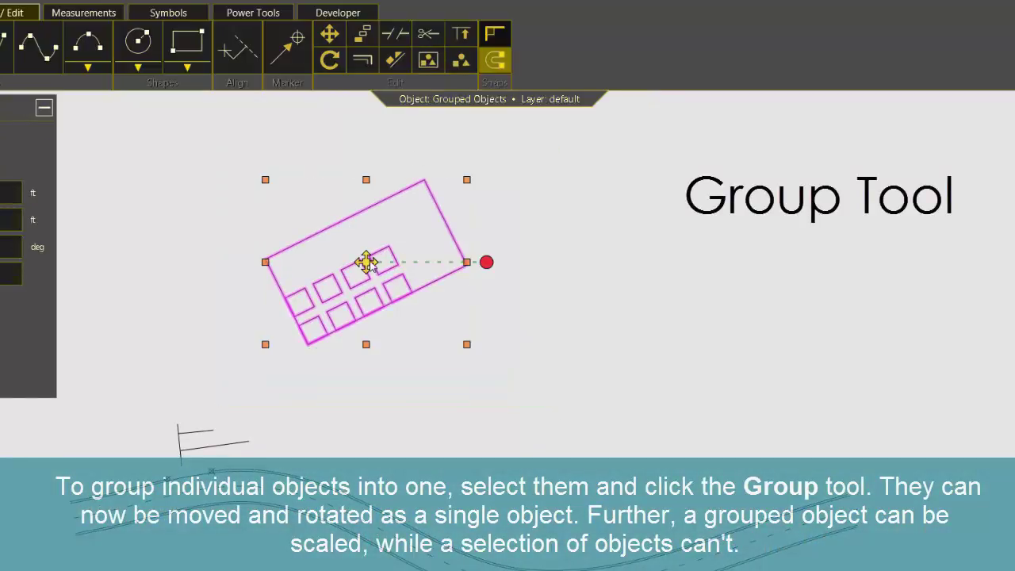
pyautogui.click(719, 299)
pyautogui.moveTo(366, 261); pyautogui.dragTo(494, 317)
pyautogui.click(521, 294)
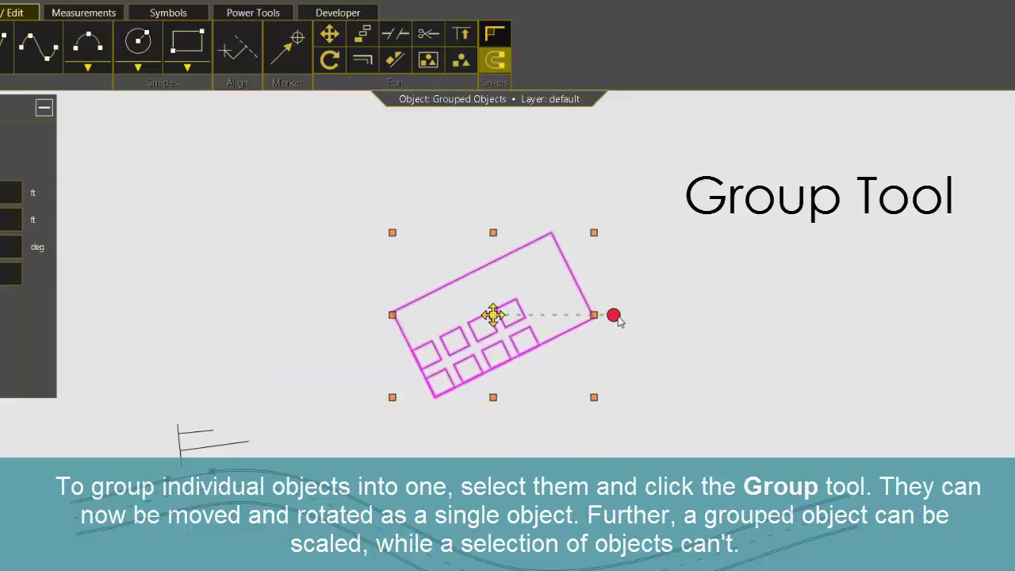
pyautogui.moveTo(616, 319); pyautogui.dragTo(612, 379)
pyautogui.click(650, 233)
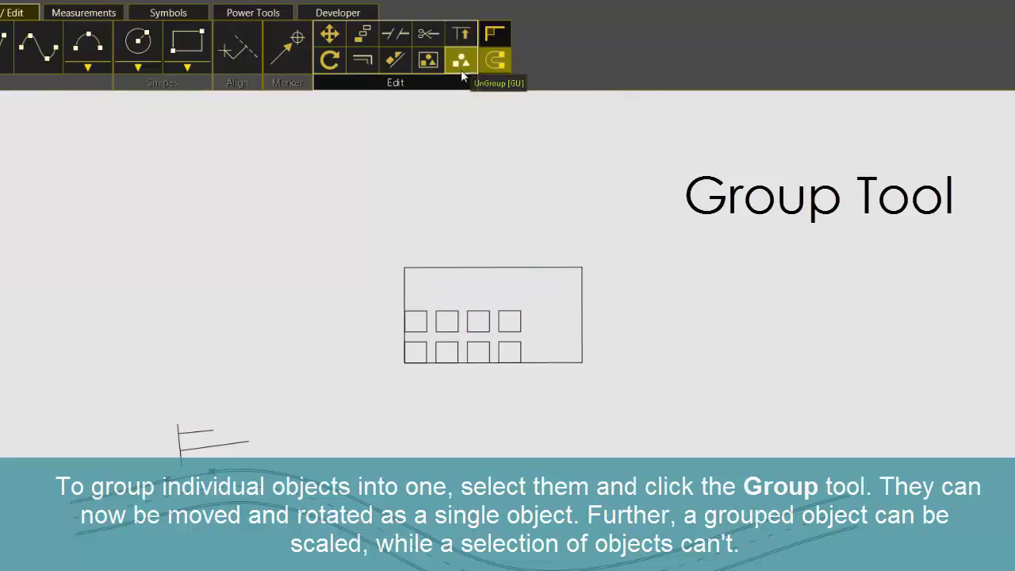
# Step: Reselect the rectangle and all eight squares and regroup them into one object
pyautogui.click(465, 269)
pyautogui.click(476, 175)
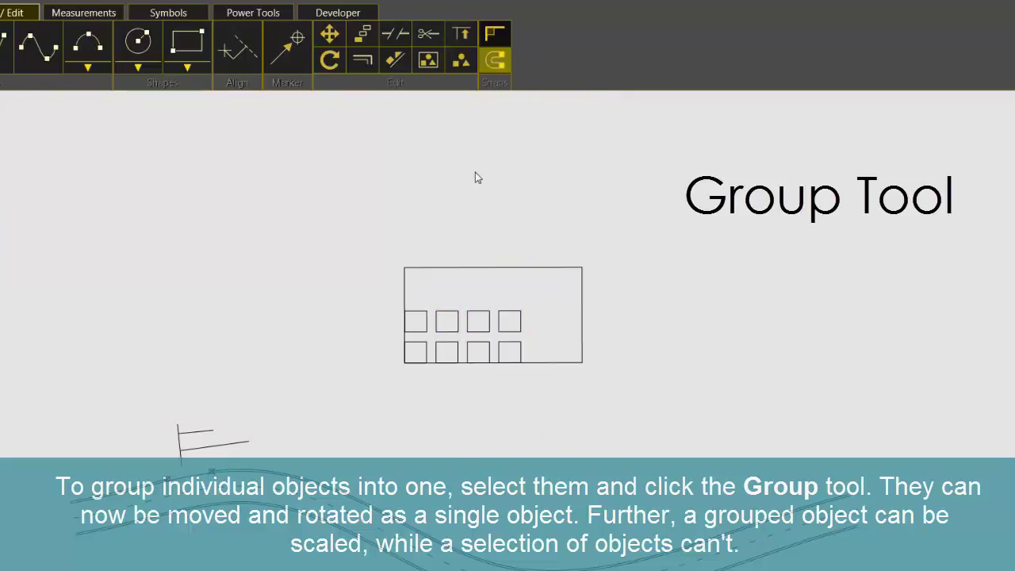
pyautogui.click(476, 268)
pyautogui.click(374, 234)
pyautogui.moveTo(335, 199); pyautogui.dragTo(674, 425)
pyautogui.click(460, 60)
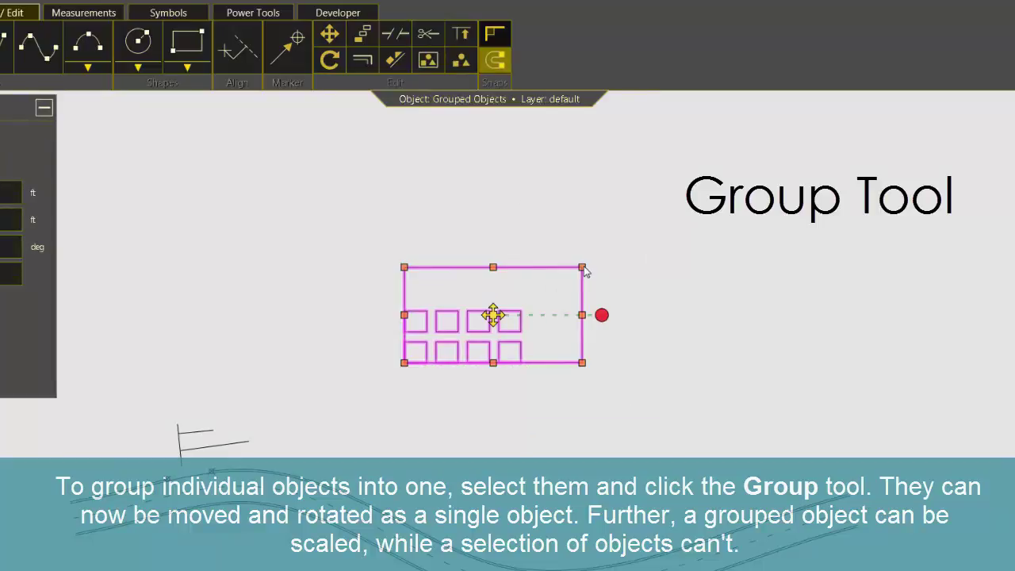
# Step: Scale the group up, stretch it taller and wider, and turn it diagonally
pyautogui.moveTo(583, 268); pyautogui.dragTo(882, 106)
pyautogui.moveTo(641, 363); pyautogui.dragTo(642, 480)
pyautogui.moveTo(403, 292); pyautogui.dragTo(308, 293)
pyautogui.moveTo(702, 293); pyautogui.dragTo(757, 382)
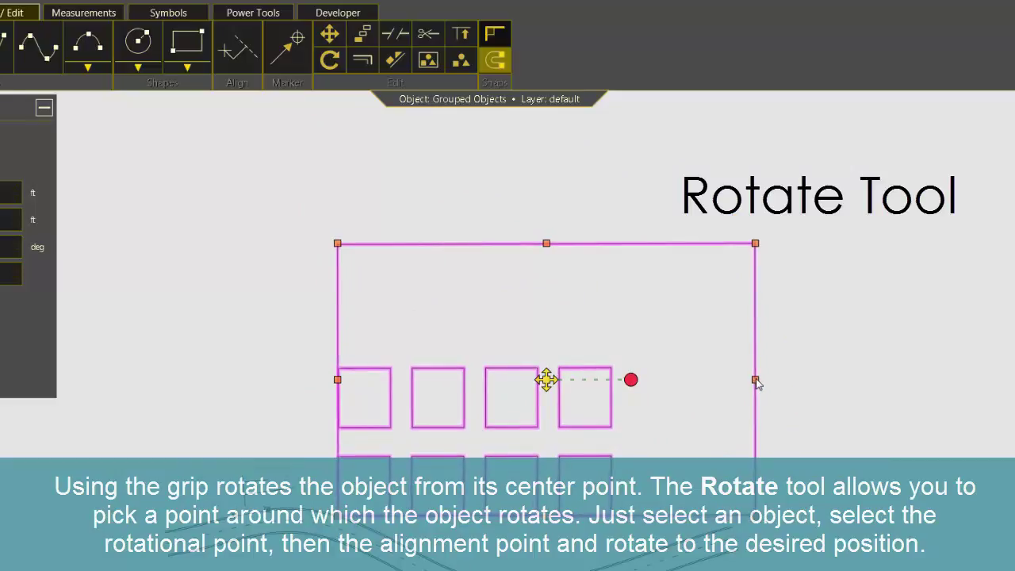
# Step: Rotate the parking group about its top-left corner via an alignment point and end point
pyautogui.click(330, 60)
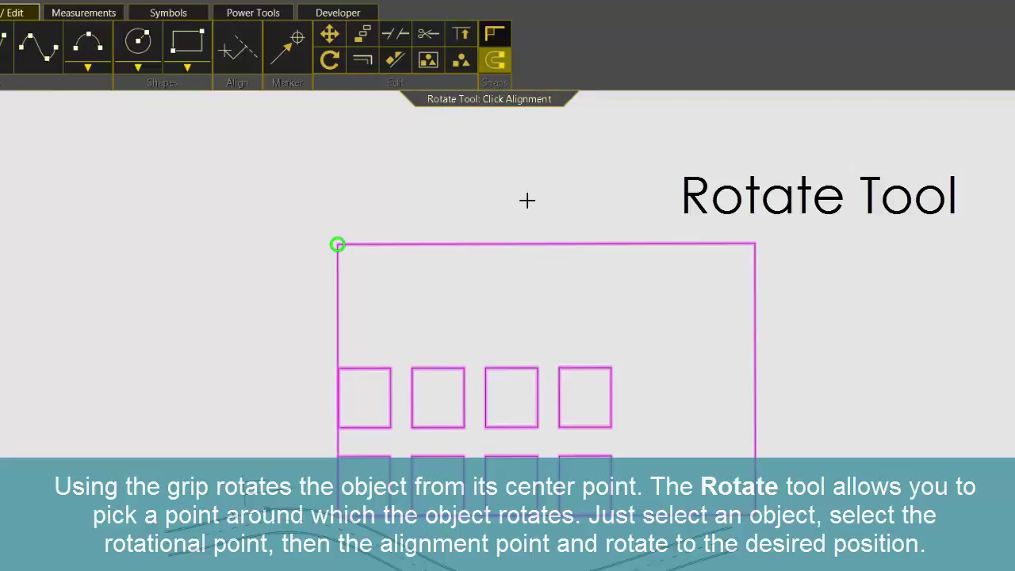
pyautogui.click(754, 244)
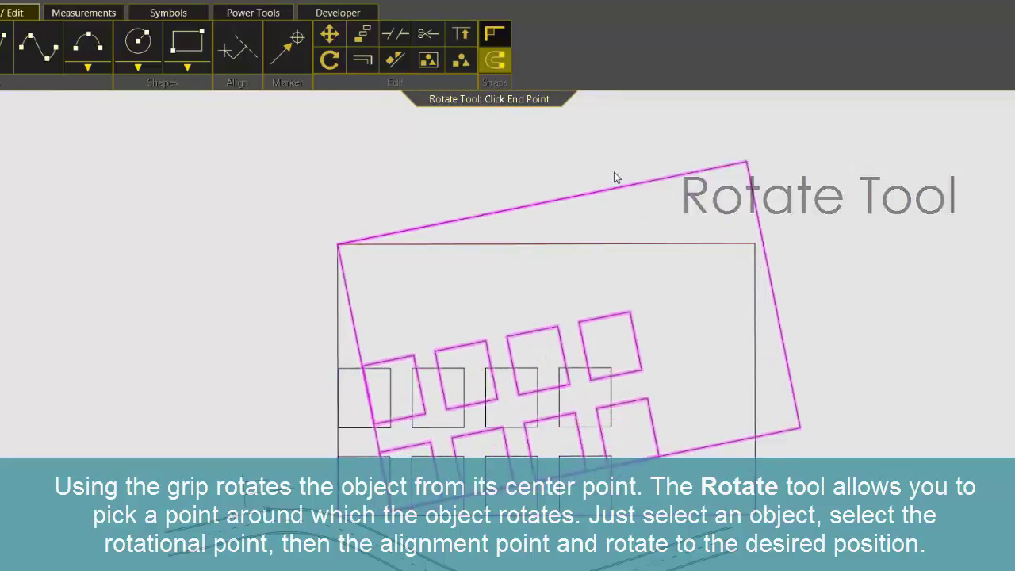
pyautogui.scroll(-2, 603, 182)
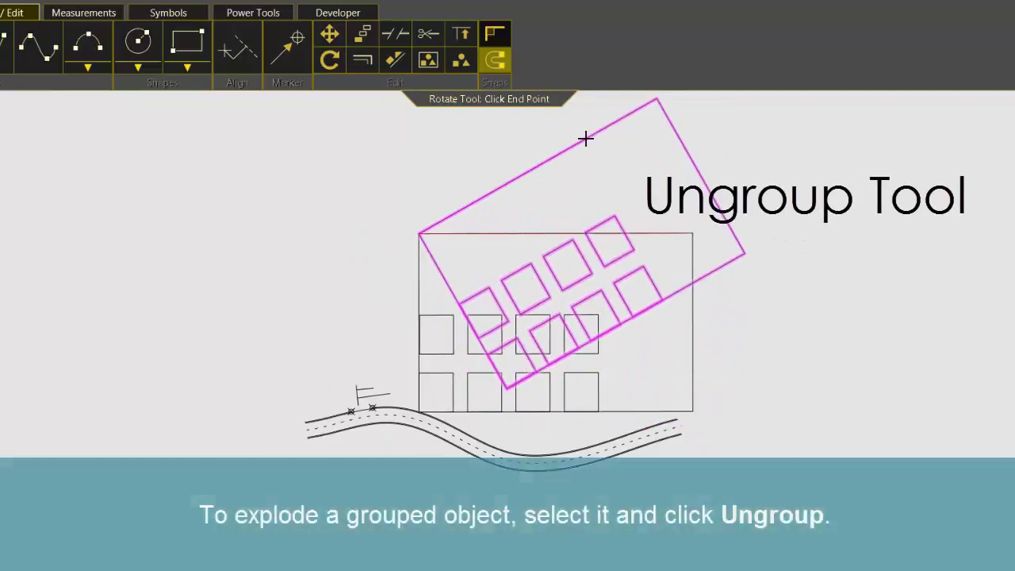
pyautogui.click(585, 139)
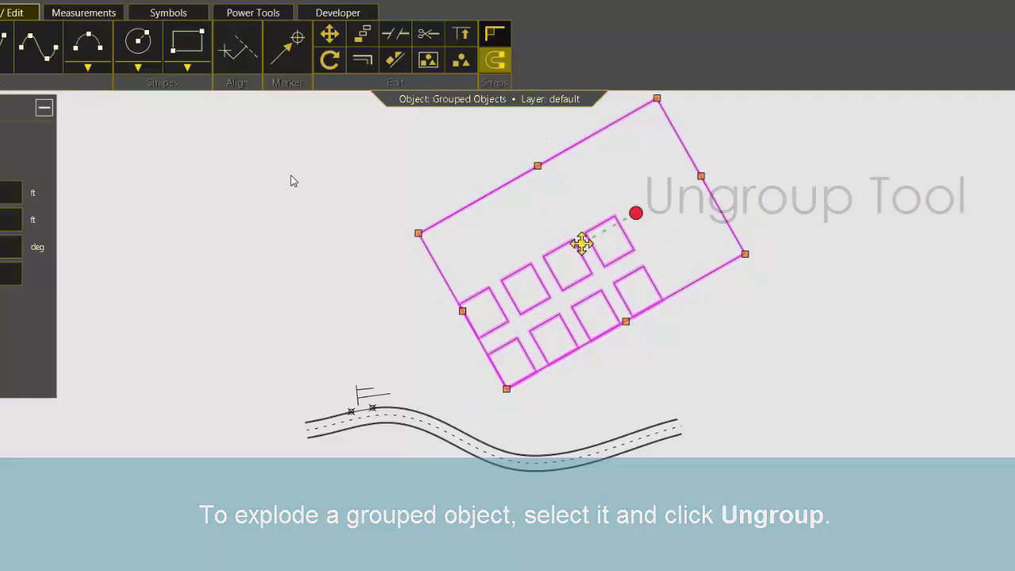
# Step: Pick one inner square from the grid and move it to the outer rectangle's right corner
pyautogui.press('Escape')
pyautogui.click(525, 314)
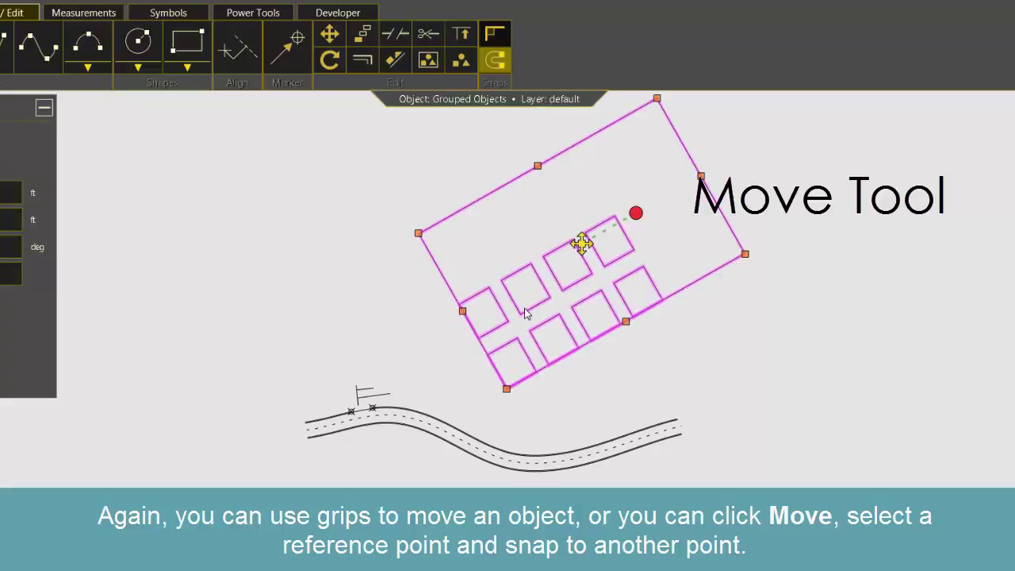
pyautogui.click(524, 309)
pyautogui.scroll(3, 515, 318)
pyautogui.moveTo(461, 449); pyautogui.dragTo(509, 325)
pyautogui.click(329, 33)
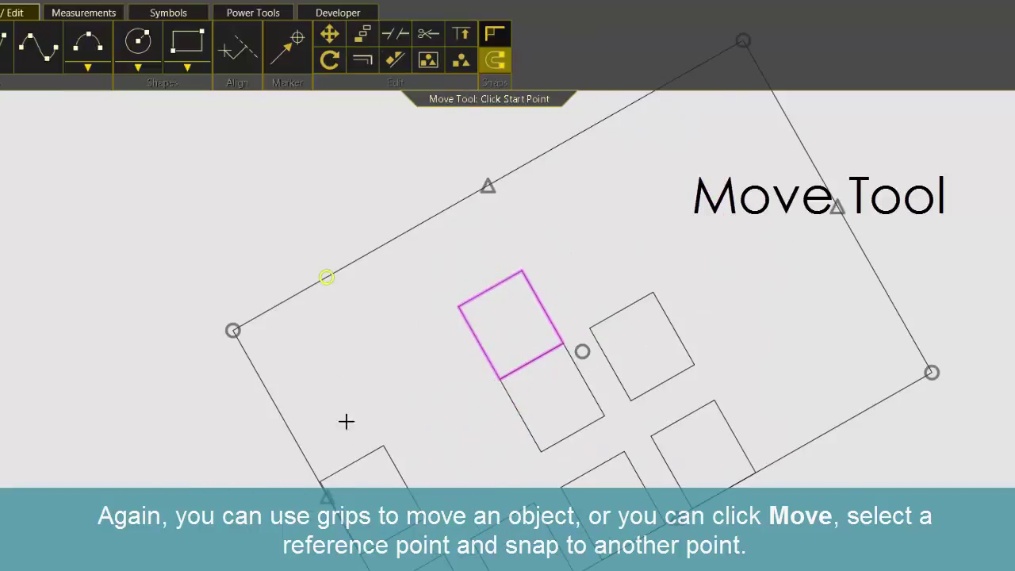
pyautogui.click(932, 372)
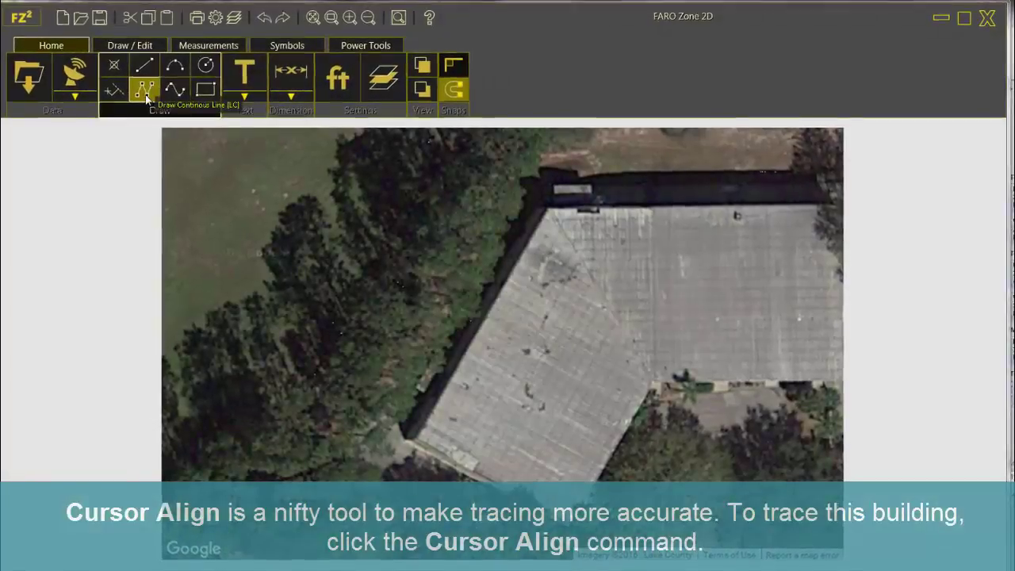
# Step: With Cursor Align on, trace a continuous line around the L-shaped roof's corners, reaching 624.106 ft
pyautogui.click(144, 92)
pyautogui.click(111, 89)
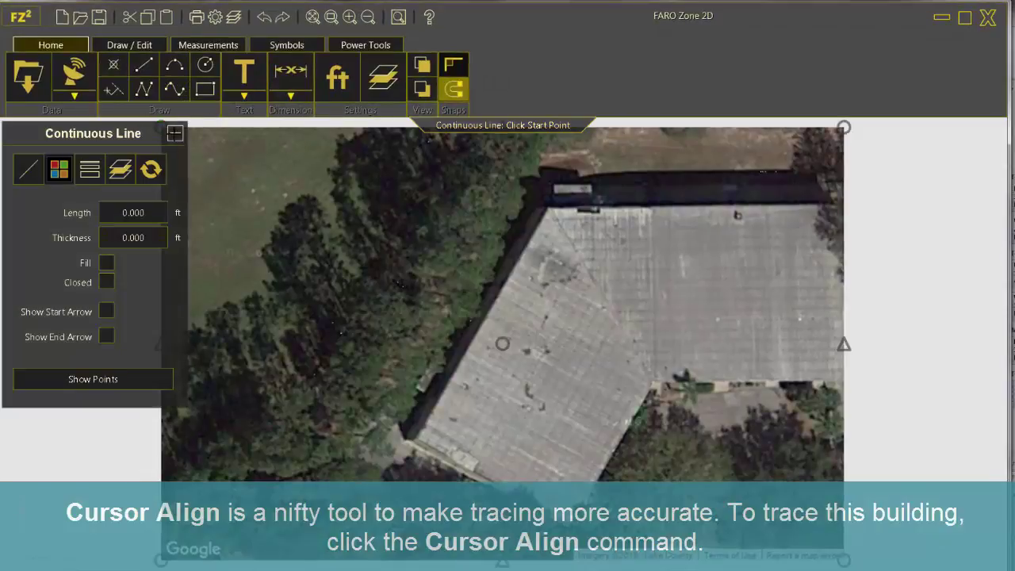
pyautogui.click(549, 210)
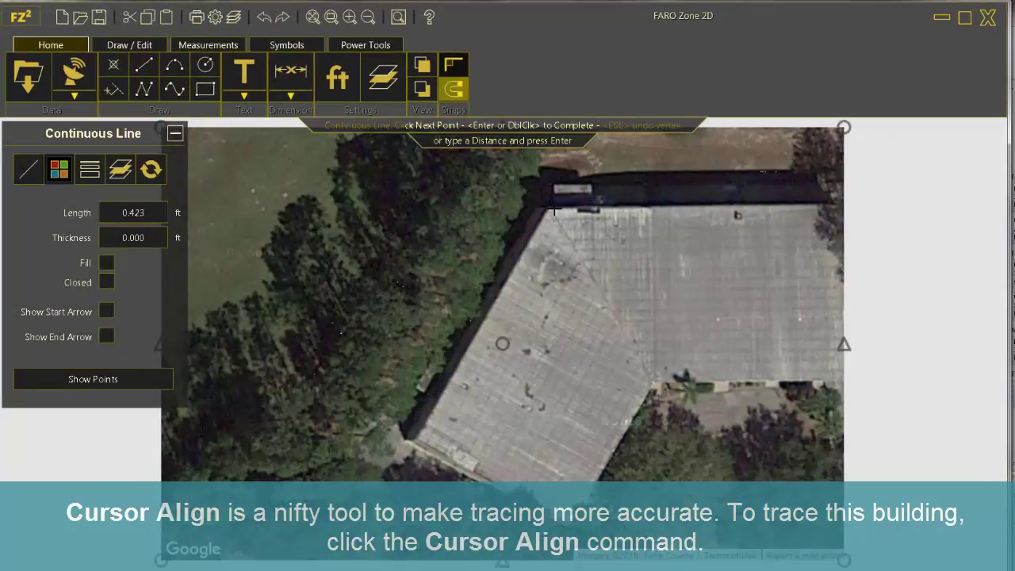
pyautogui.click(844, 207)
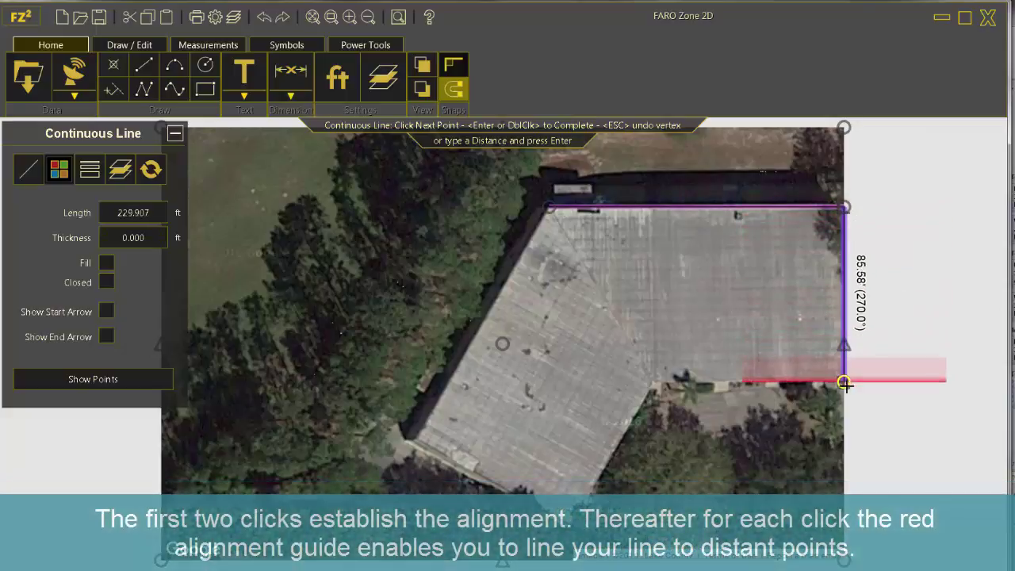
pyautogui.click(844, 382)
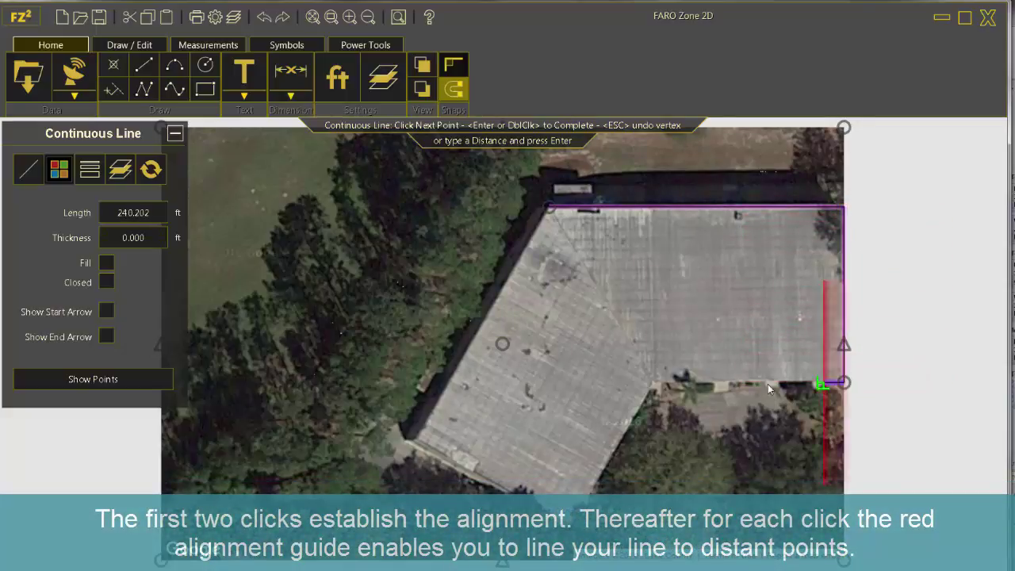
pyautogui.click(651, 383)
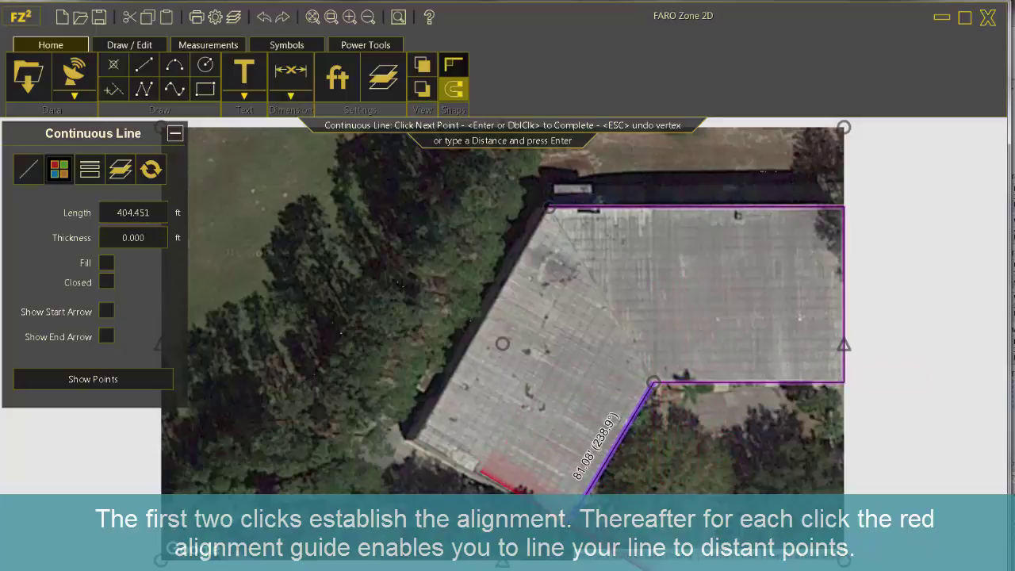
pyautogui.click(570, 518)
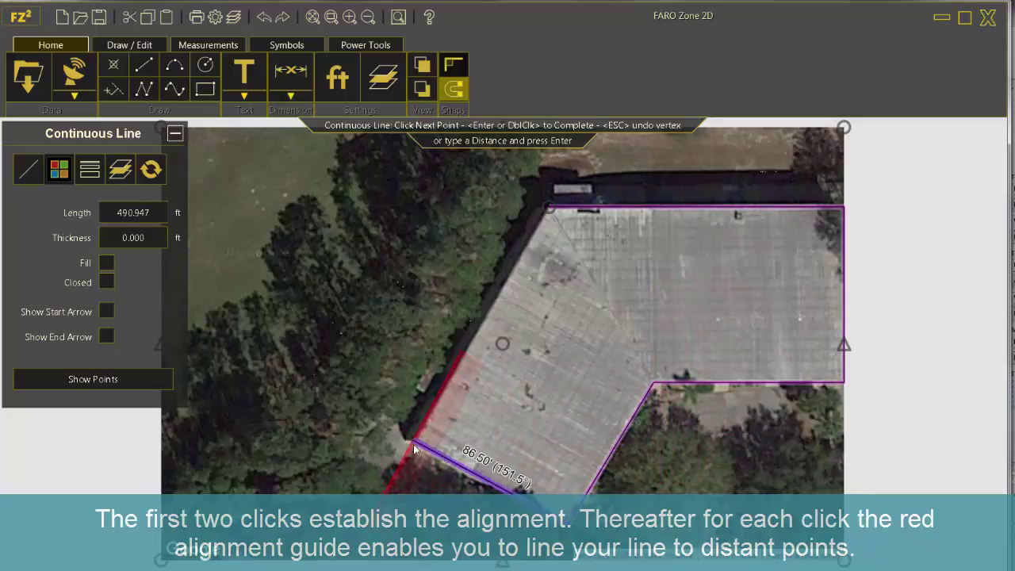
pyautogui.click(411, 441)
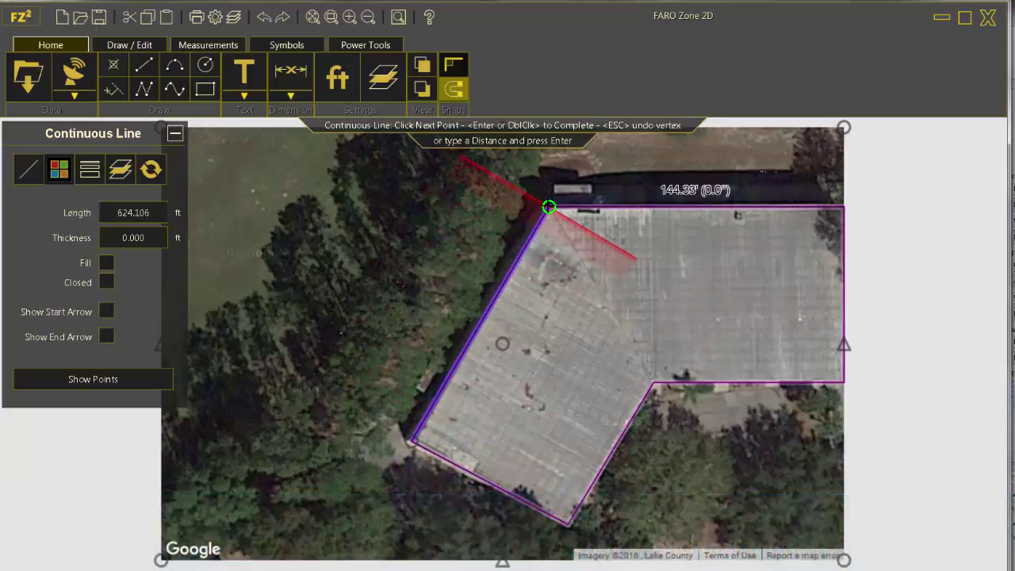
# Step: Close the outline at the top-left starting corner and delete the satellite image behind it
pyautogui.click(549, 207)
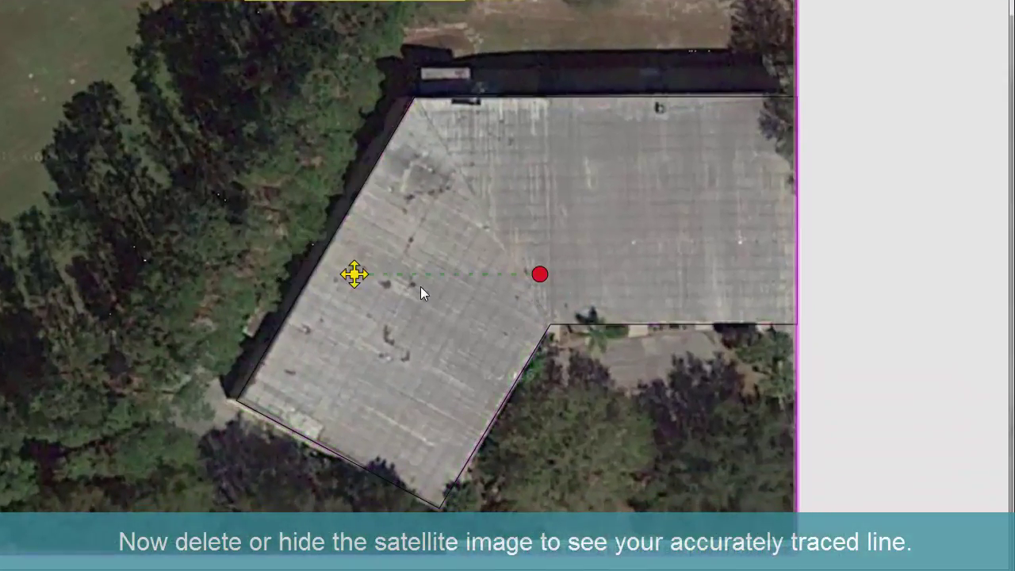
pyautogui.press('Delete')
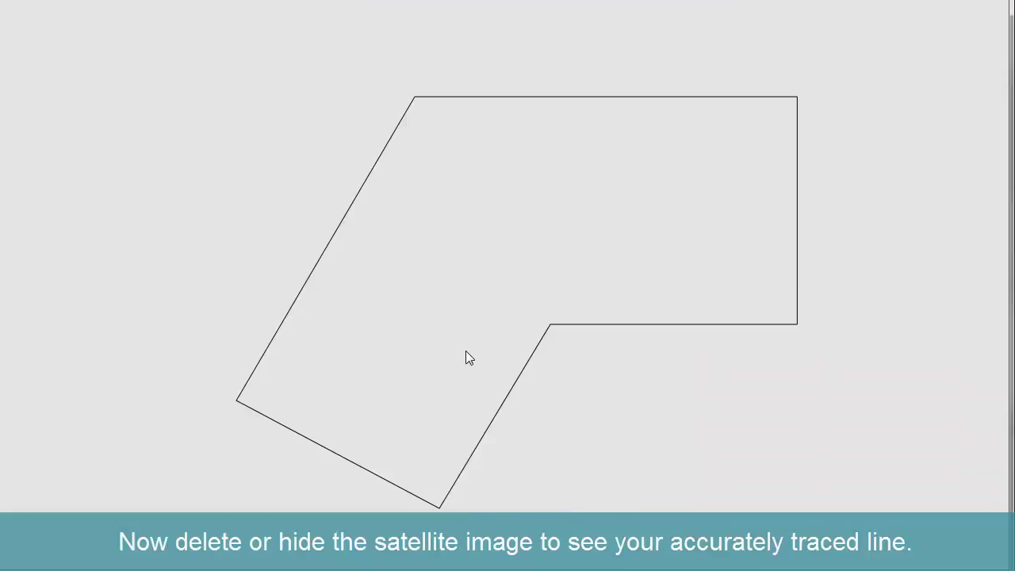